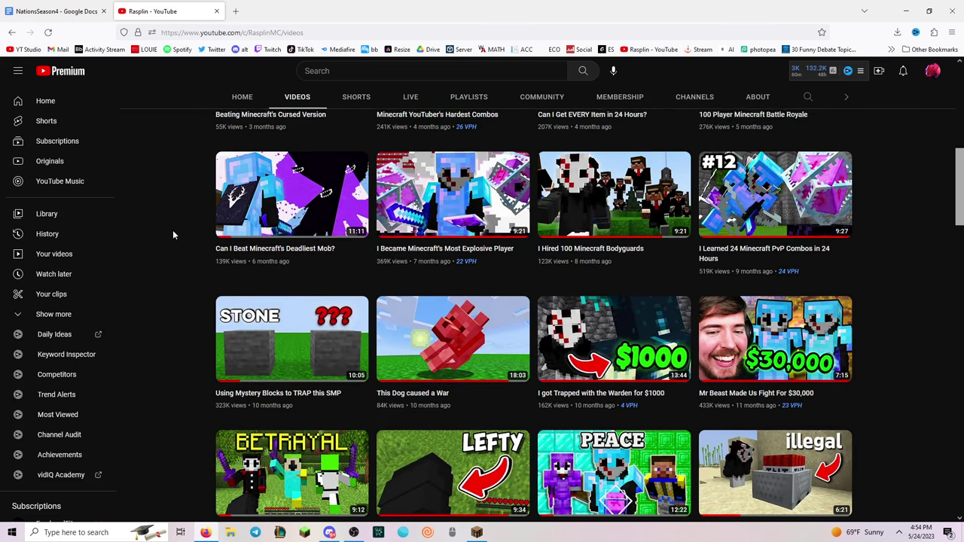
# Switch to Minecraft, join the recording server and walk toward the armoured players
pyautogui.scroll(3, 172, 233)
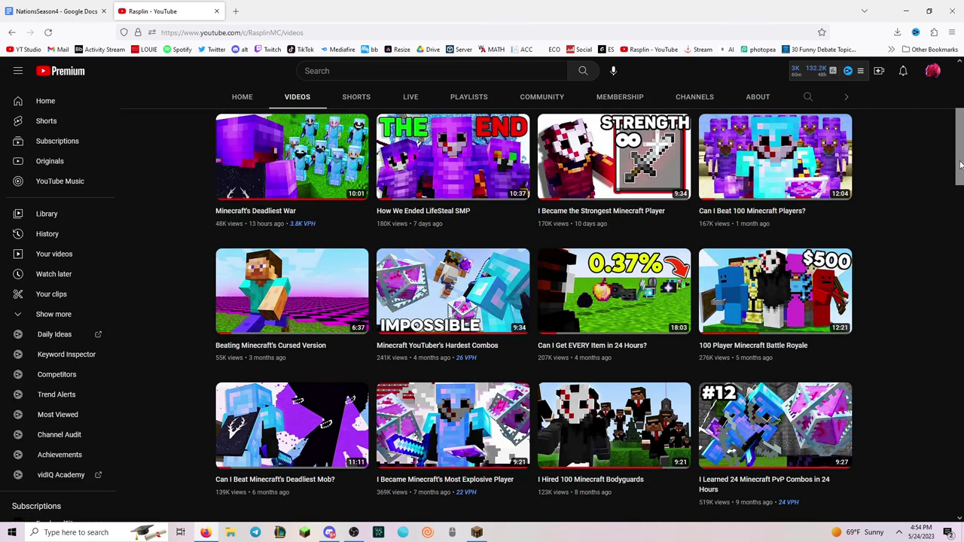
pyautogui.scroll(-3, 960, 164)
pyautogui.scroll(4, 929, 159)
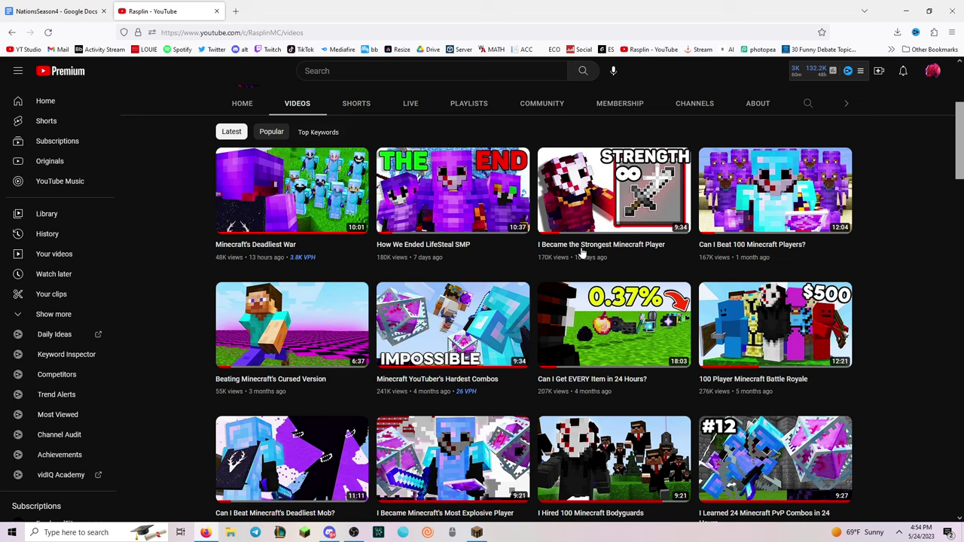
pyautogui.scroll(-1, 189, 316)
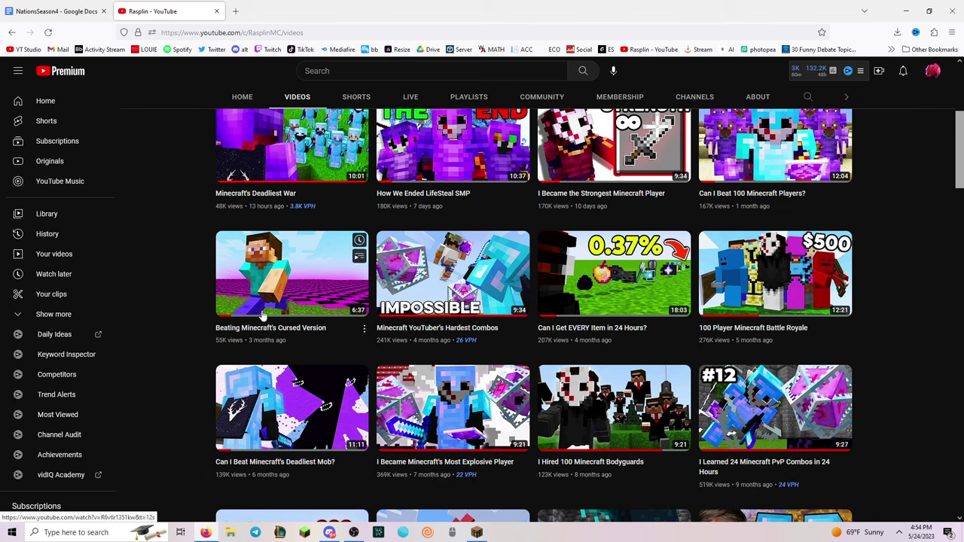
pyautogui.click(476, 533)
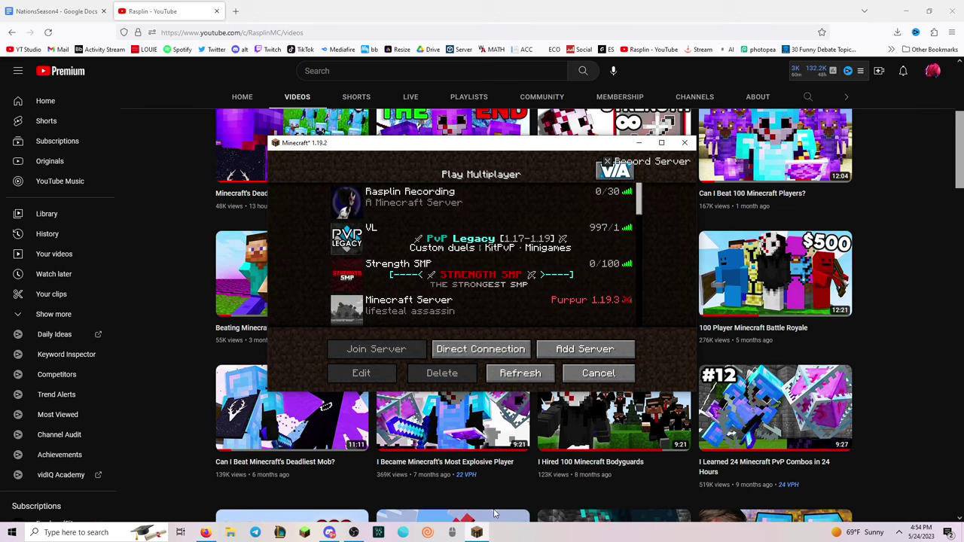
pyautogui.doubleClick(507, 197)
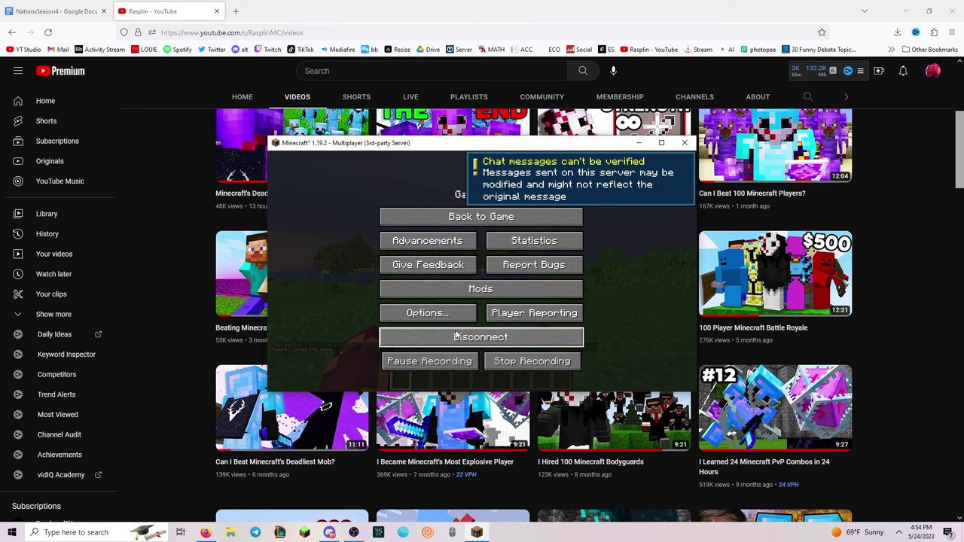
pyautogui.click(482, 216)
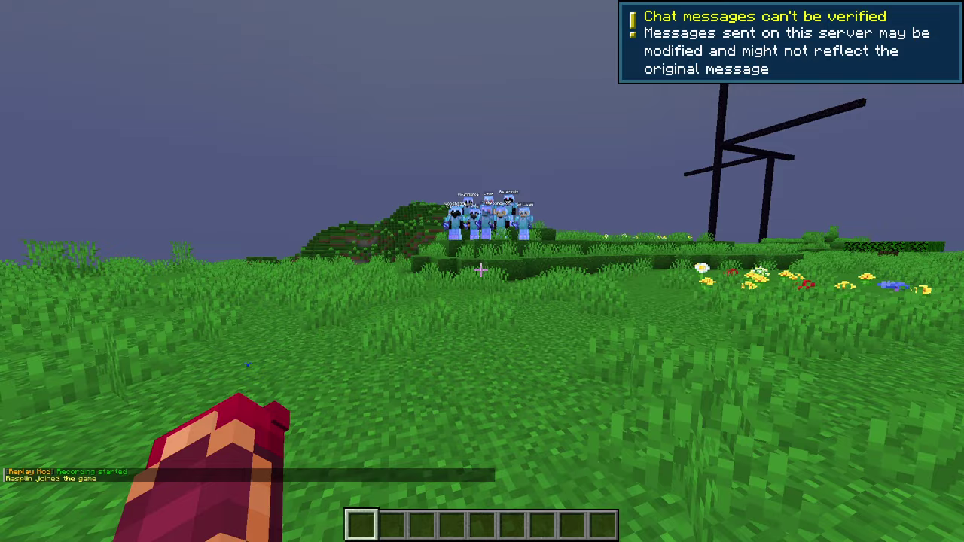
pyautogui.press('w')
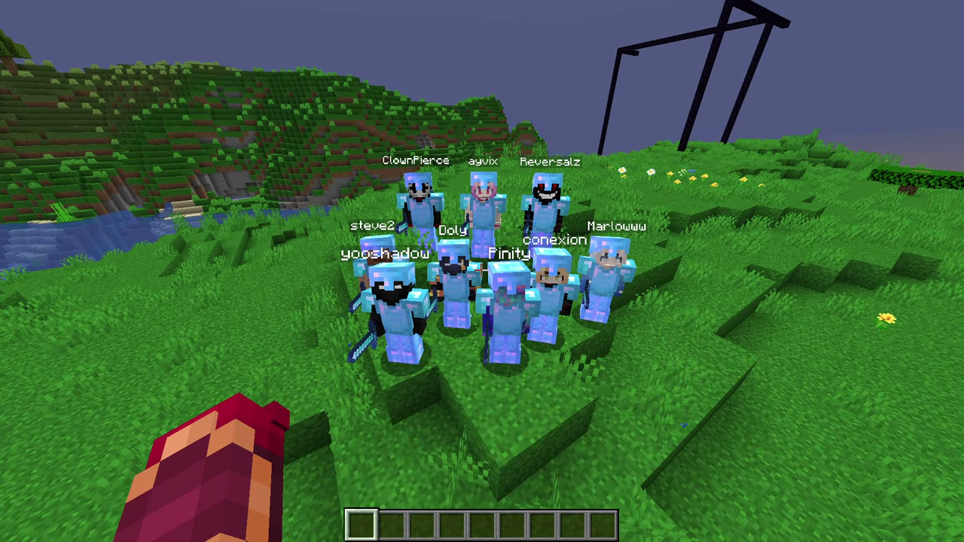
# Spawn an NPC named 'Dream' with /npc create Dream beside the armoured group
pyautogui.press('/')
pyautogui.write('npc create ')
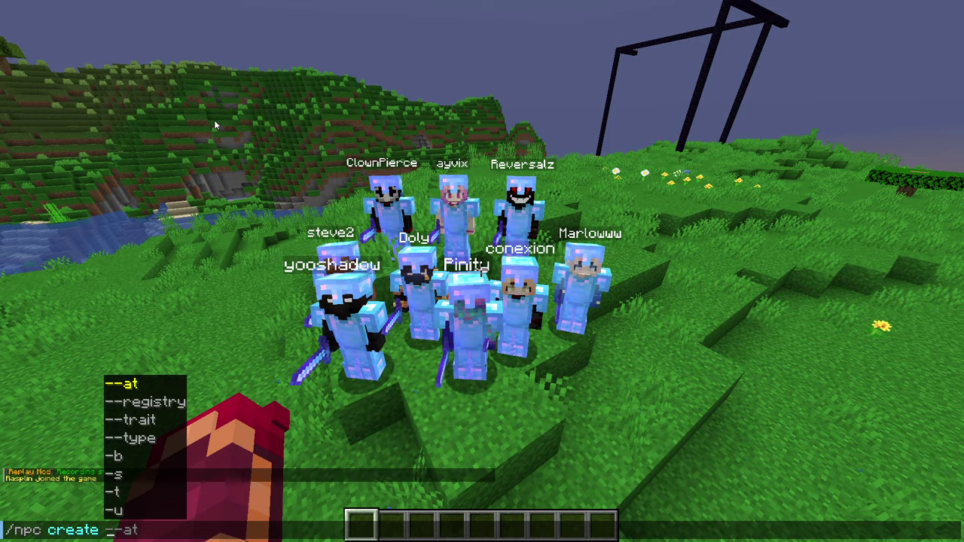
pyautogui.write('Dream')
pyautogui.press('Return')
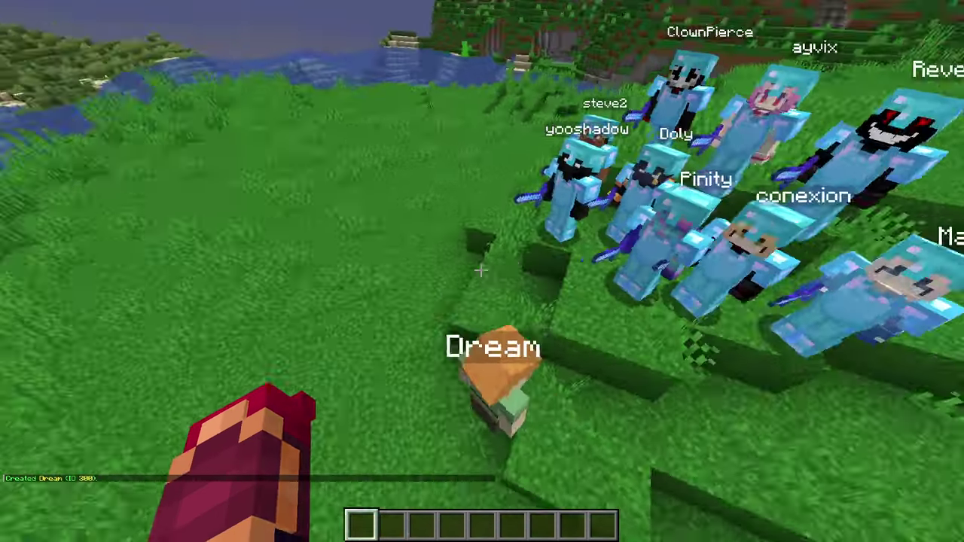
pyautogui.press('w')
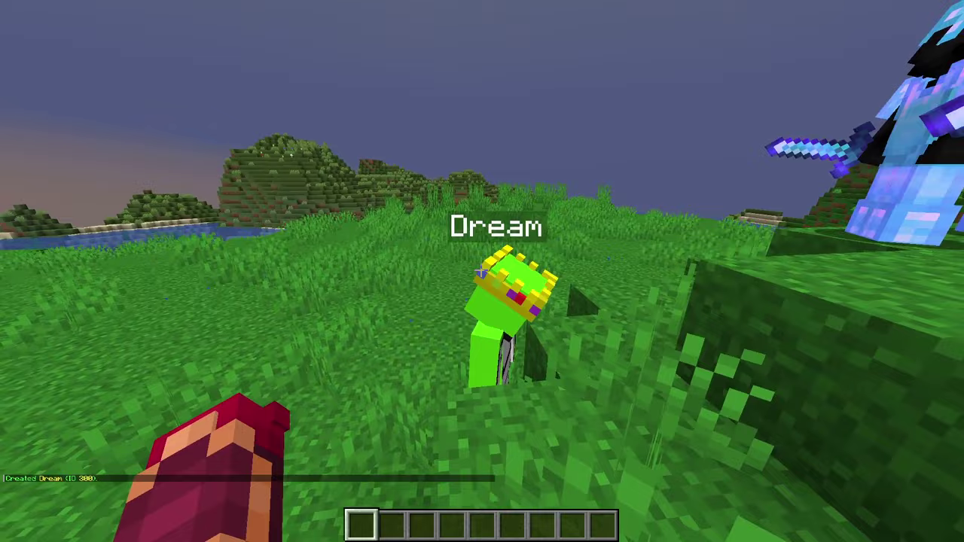
pyautogui.press('space')
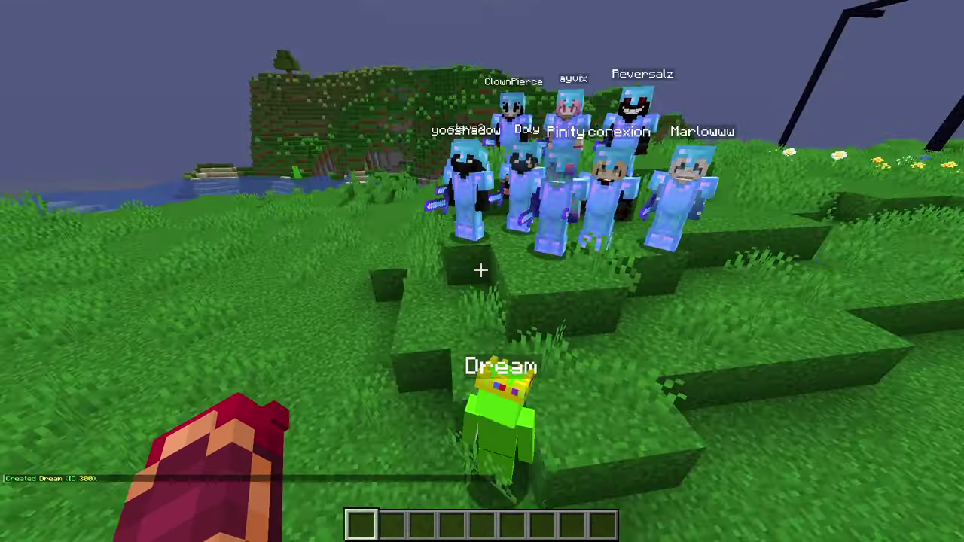
pyautogui.press('w')
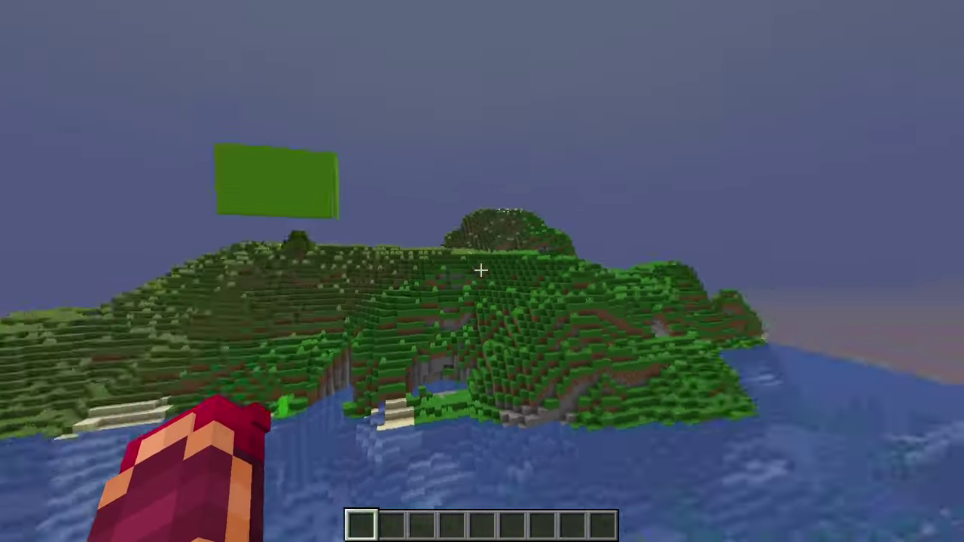
# Fly into the green box, clear the weather, switch to front third-person view, open the game menu
pyautogui.press('w')
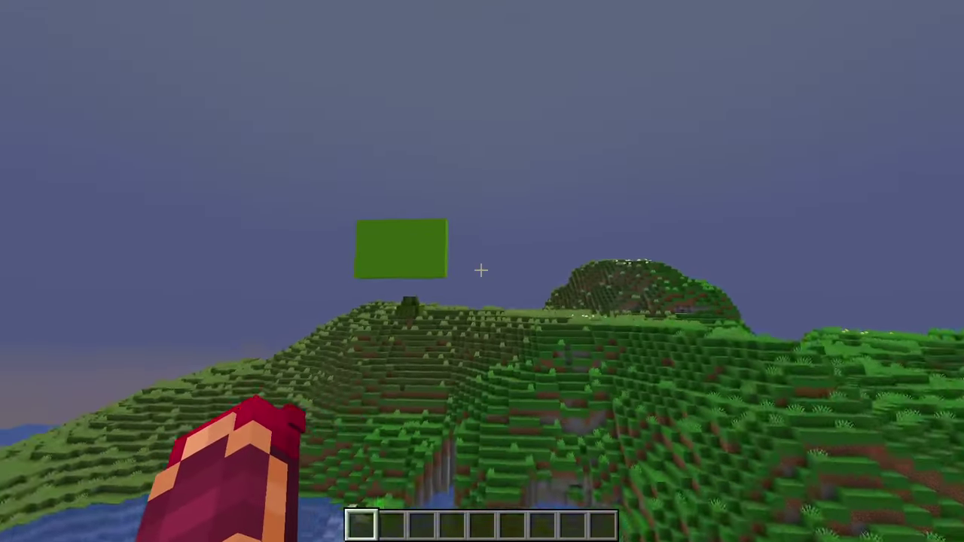
pyautogui.press('F5')
pyautogui.press('F5')
pyautogui.press('F5')
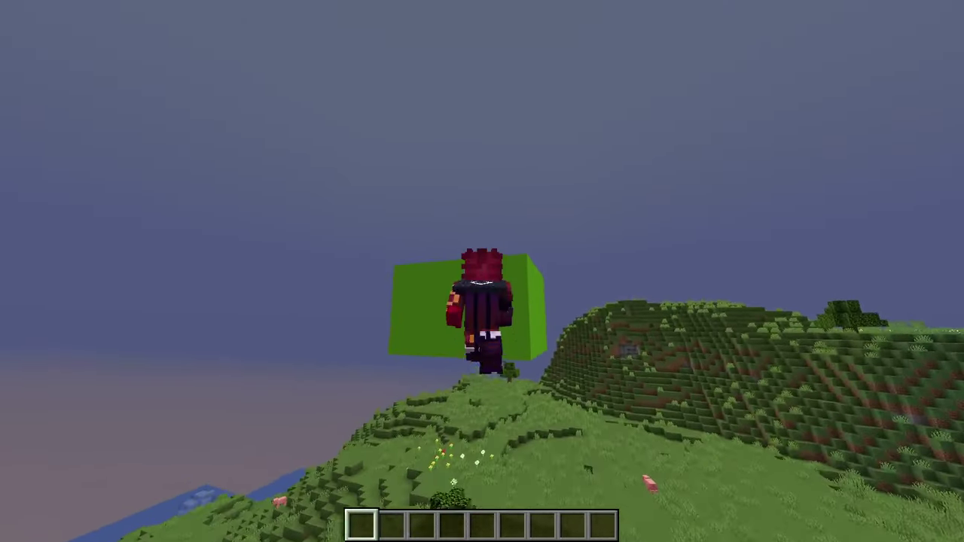
pyautogui.write('w')
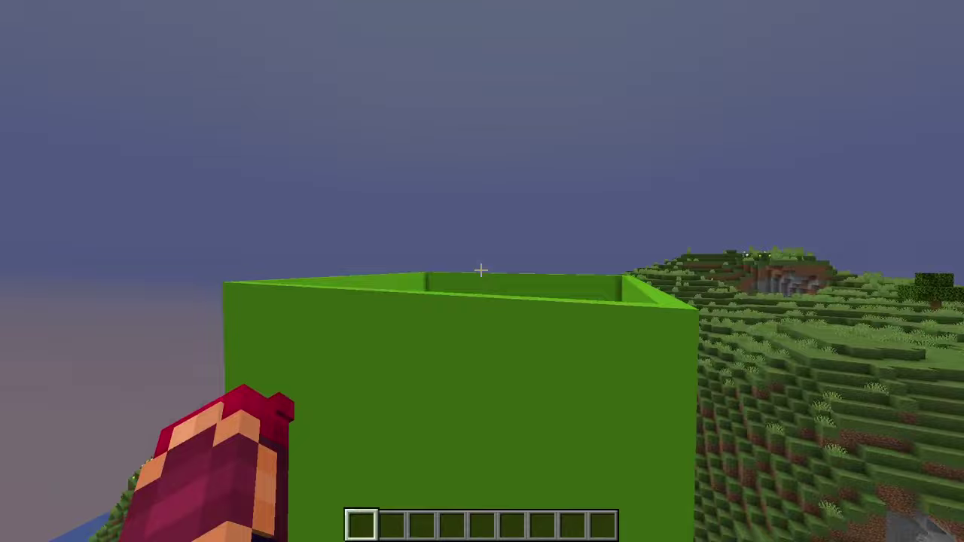
pyautogui.write('/we cui')
pyautogui.press('Return')
pyautogui.press('F5')
pyautogui.press('F5')
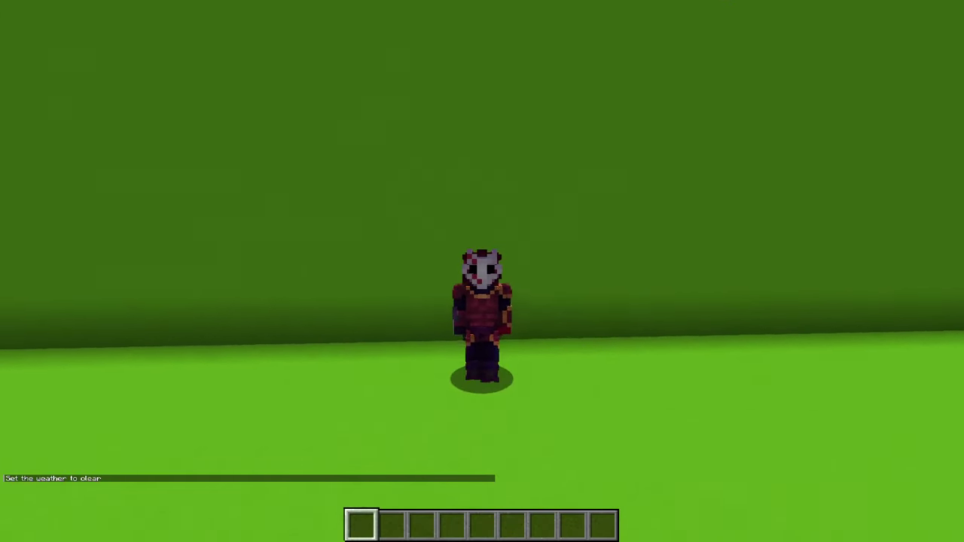
pyautogui.press('Escape')
pyautogui.press('Escape')
pyautogui.press('Escape')
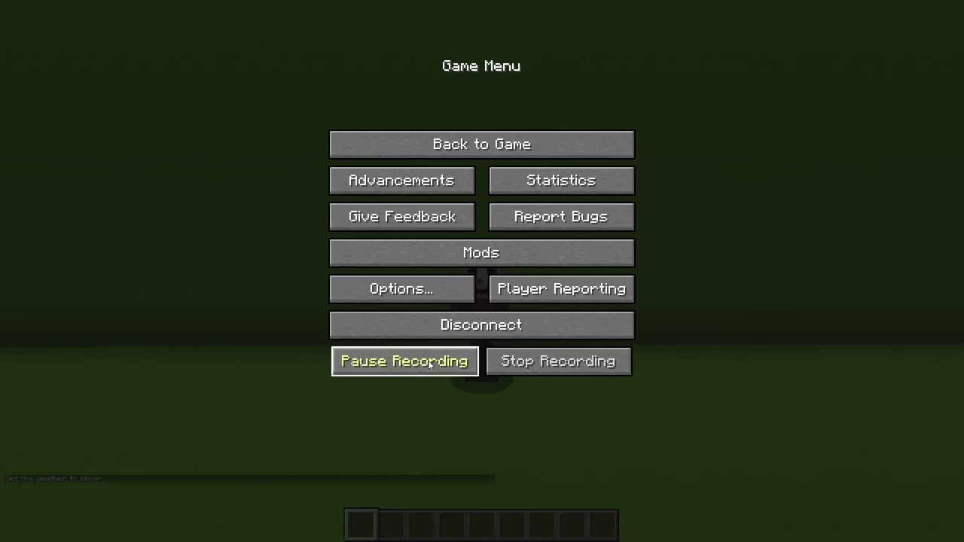
pyautogui.press('Escape')
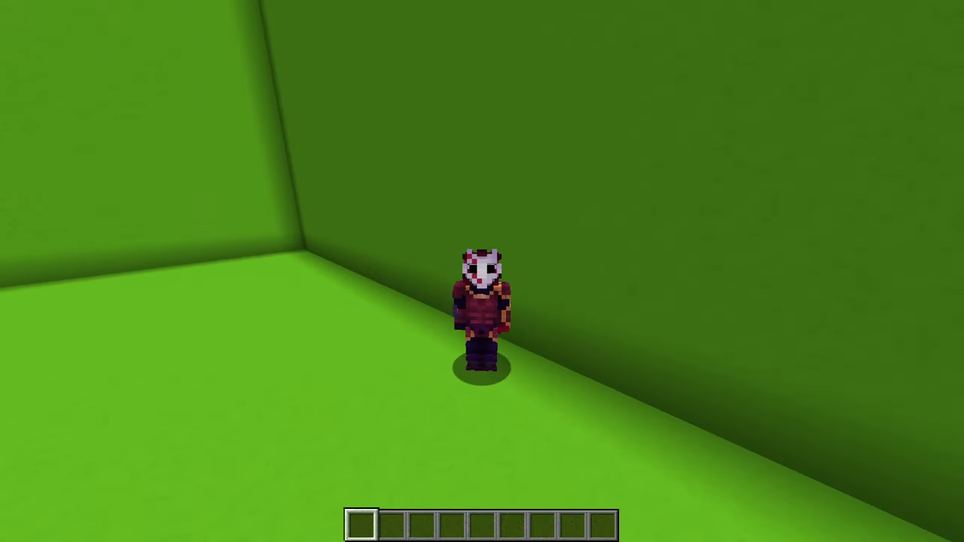
pyautogui.press('Escape')
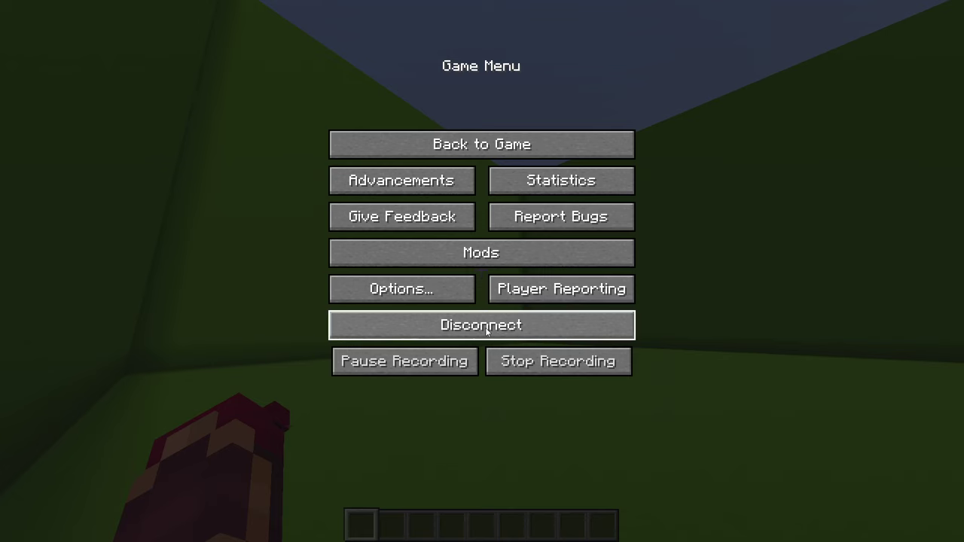
# Open the saved replay, pause it, set the field of view to 30 and cancel Screenshot Settings
pyautogui.click(486, 331)
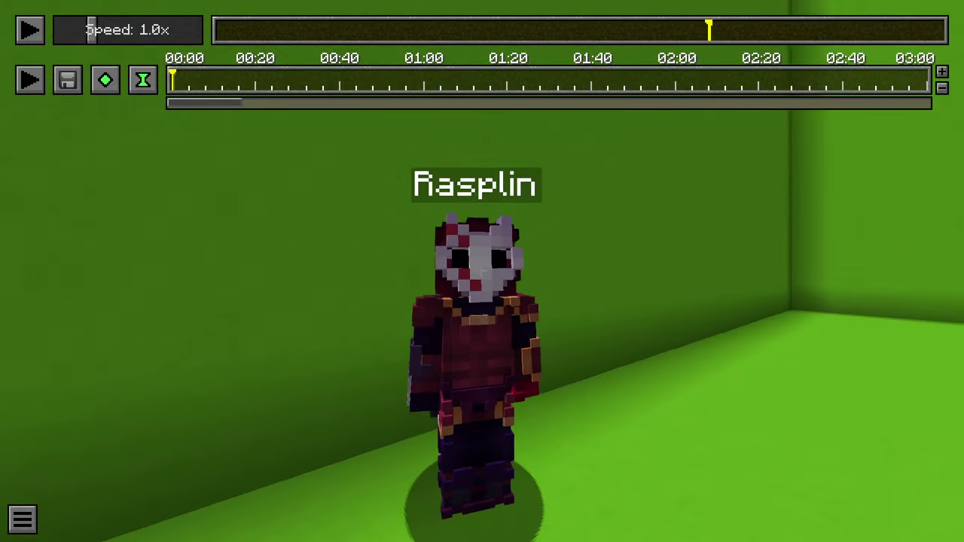
pyautogui.press('Escape')
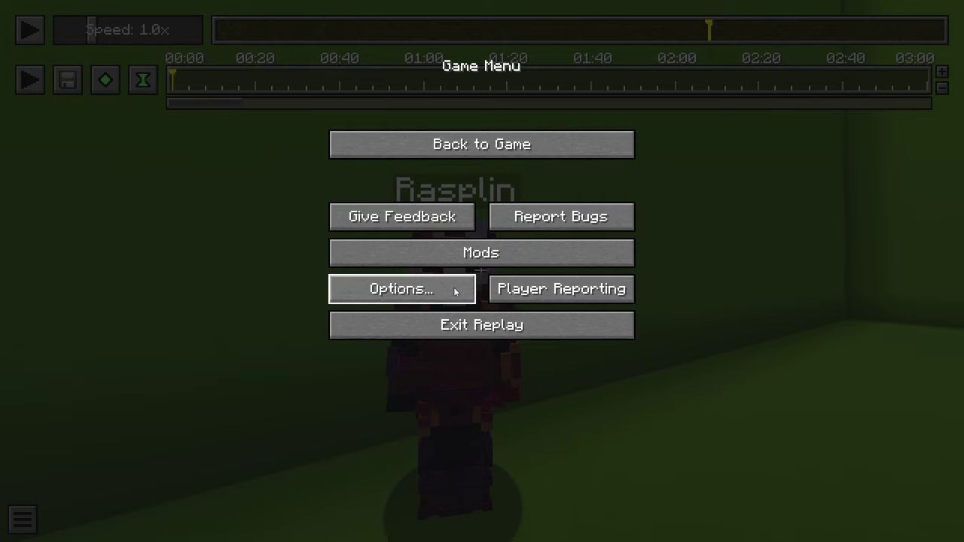
pyautogui.click(401, 289)
pyautogui.moveTo(413, 85); pyautogui.dragTo(240, 87)
pyautogui.press('Escape')
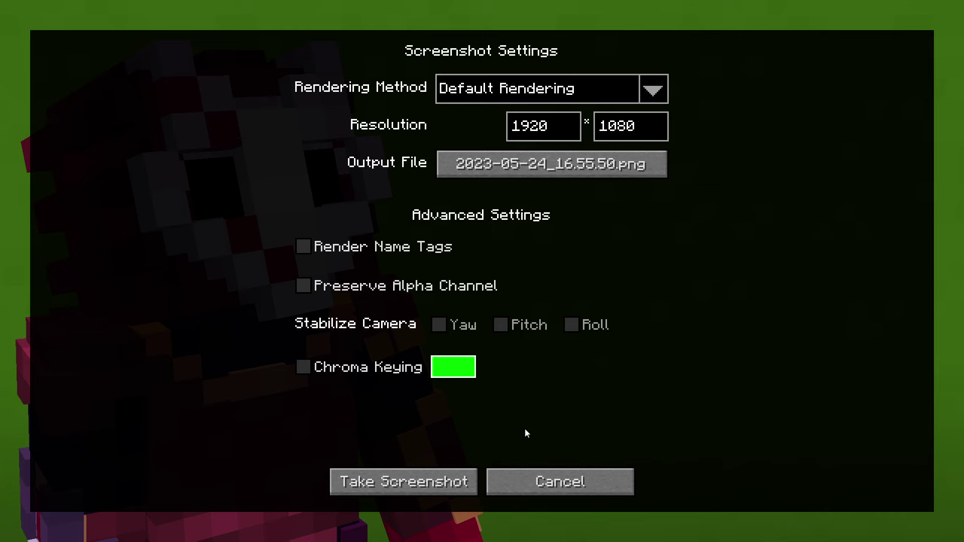
pyautogui.click(566, 473)
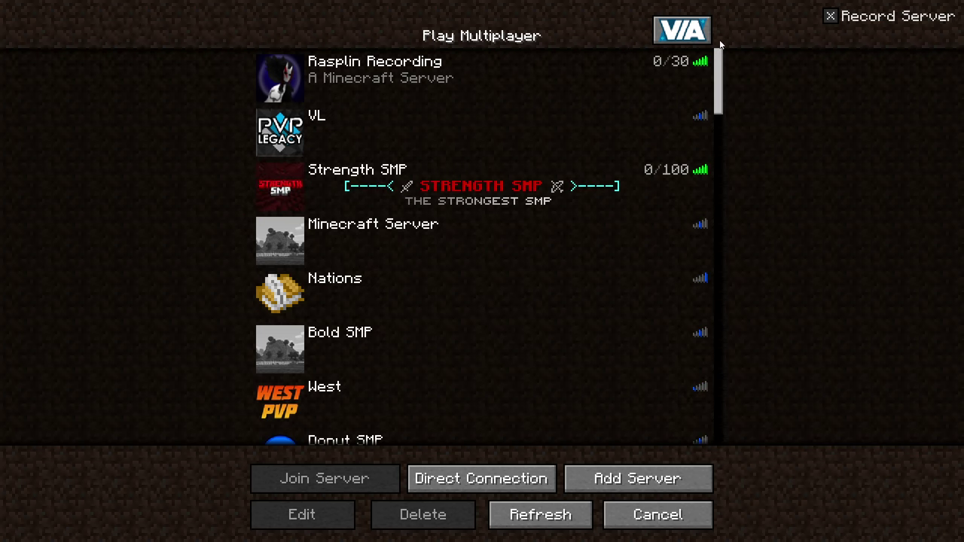
# Rejoin the recording server and widen the field of view back to about 88
pyautogui.doubleClick(535, 80)
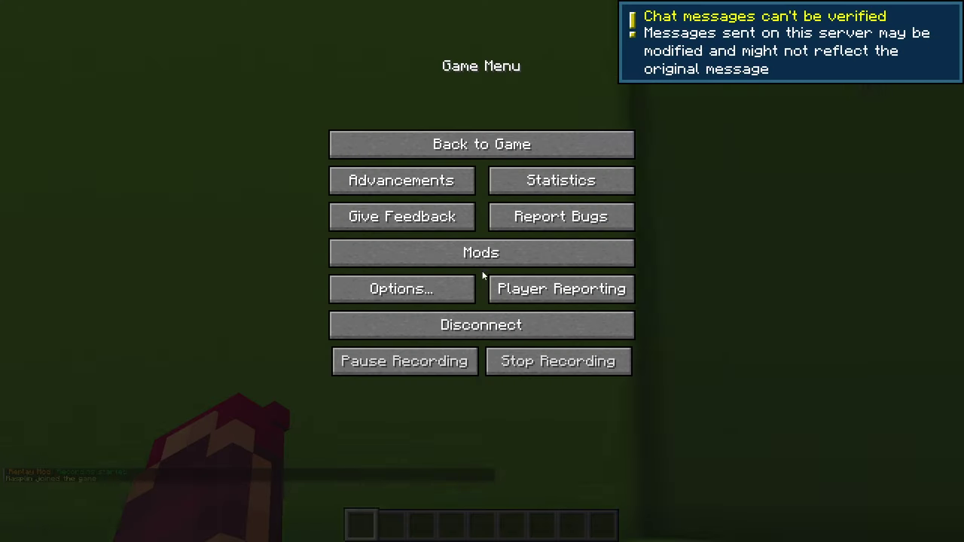
pyautogui.click(362, 286)
pyautogui.moveTo(360, 94); pyautogui.dragTo(412, 96)
pyautogui.press('Escape')
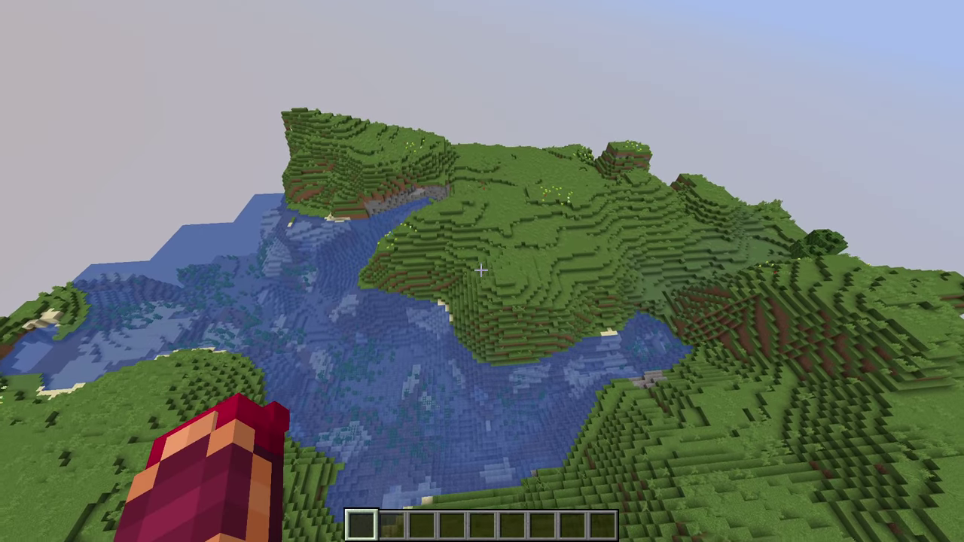
# Get the selection wand with //wand and enter a //setbiome mushroom_fields command
pyautogui.write('//wand')
pyautogui.press('Return')
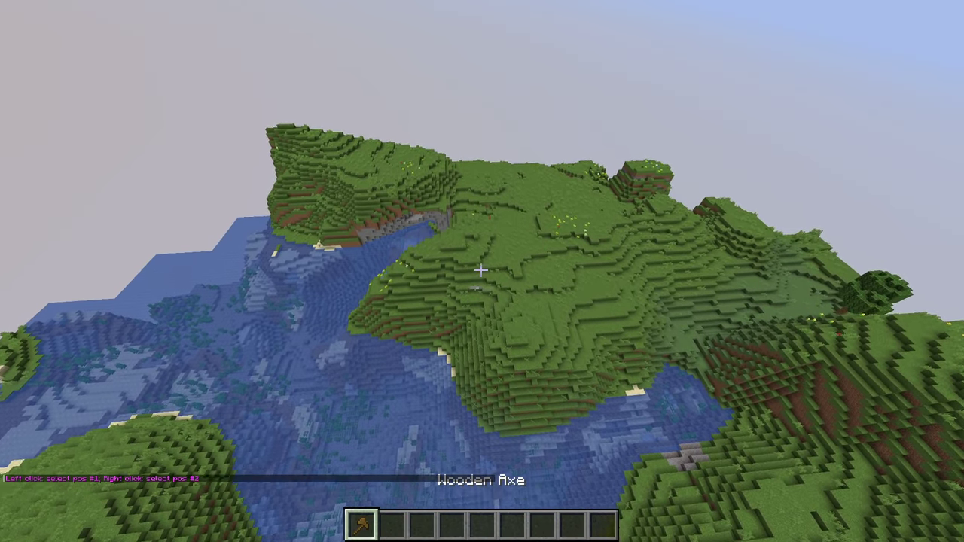
pyautogui.write('t')
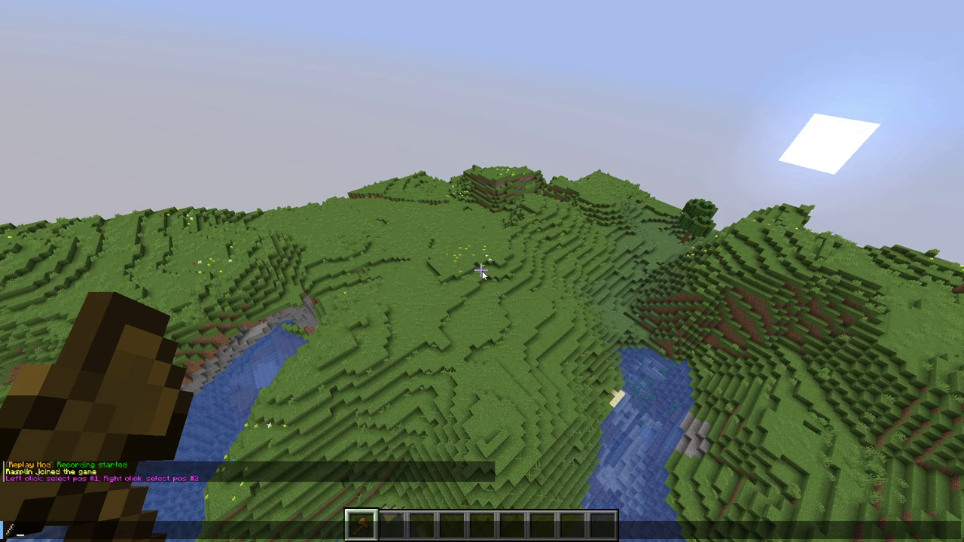
pyautogui.write('//setbiome')
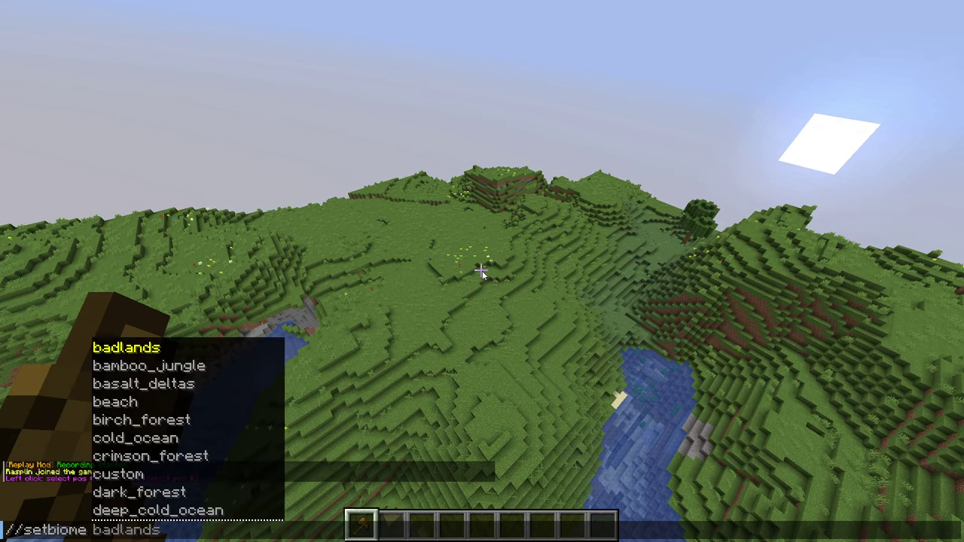
pyautogui.write(' mushroom_fields')
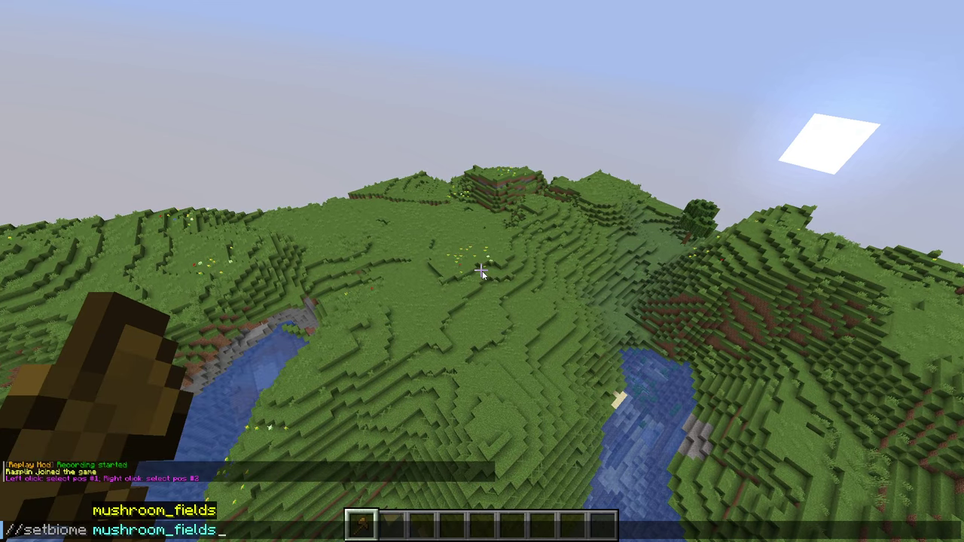
pyautogui.press('Return')
# Place a glass block with /setblock ~ ~ ~ glass and set the region's first corner
pyautogui.write('/setblock')
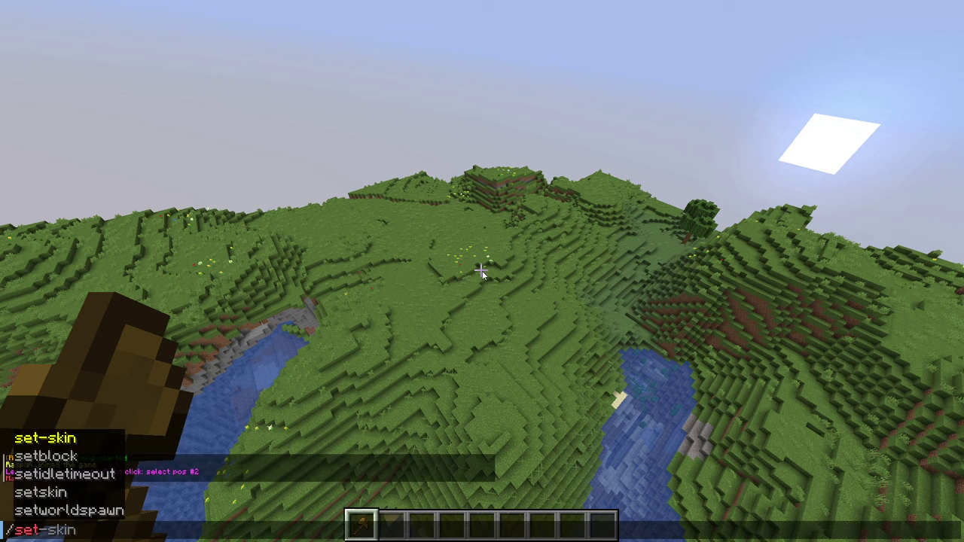
pyautogui.write(' ~ ~ ~ b')
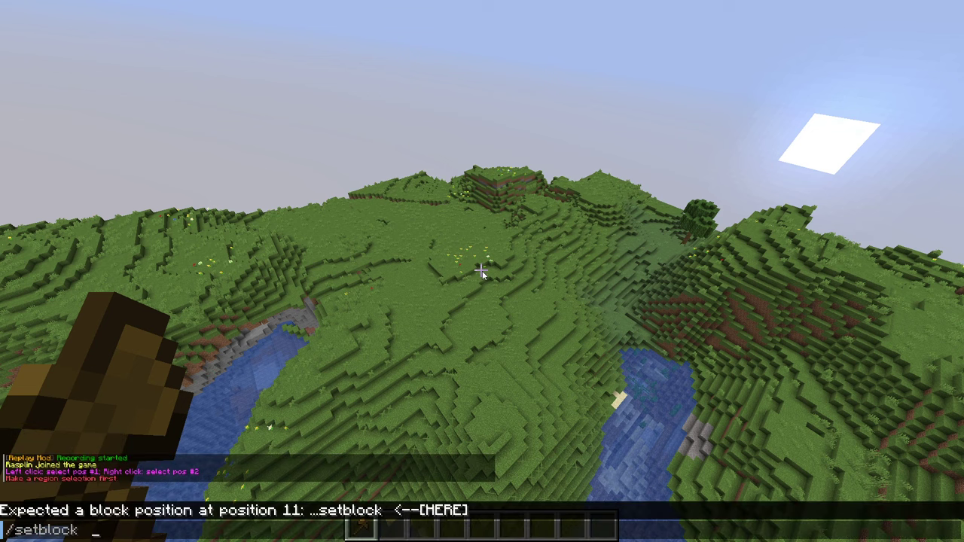
pyautogui.press('BackSpace')
pyautogui.write('glass')
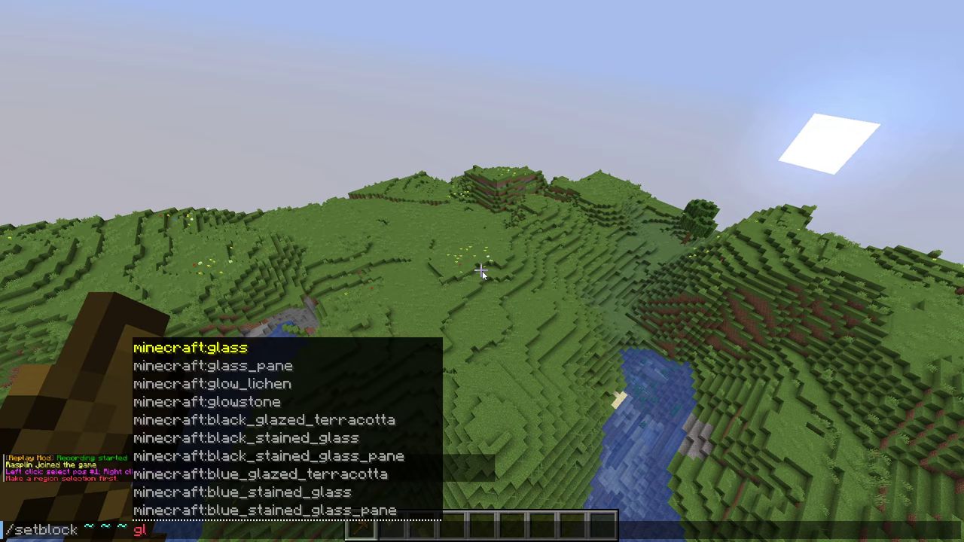
pyautogui.press('Return')
pyautogui.click(482, 270)
pyautogui.press('w')
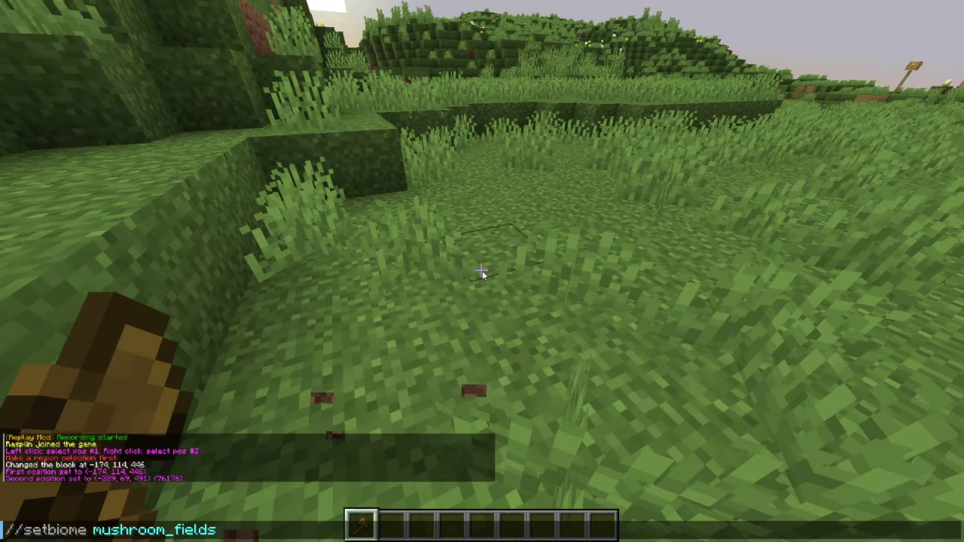
# Leave and rejoin the server, walk across the grass hills, then disconnect to the multiplayer list
pyautogui.press('Escape')
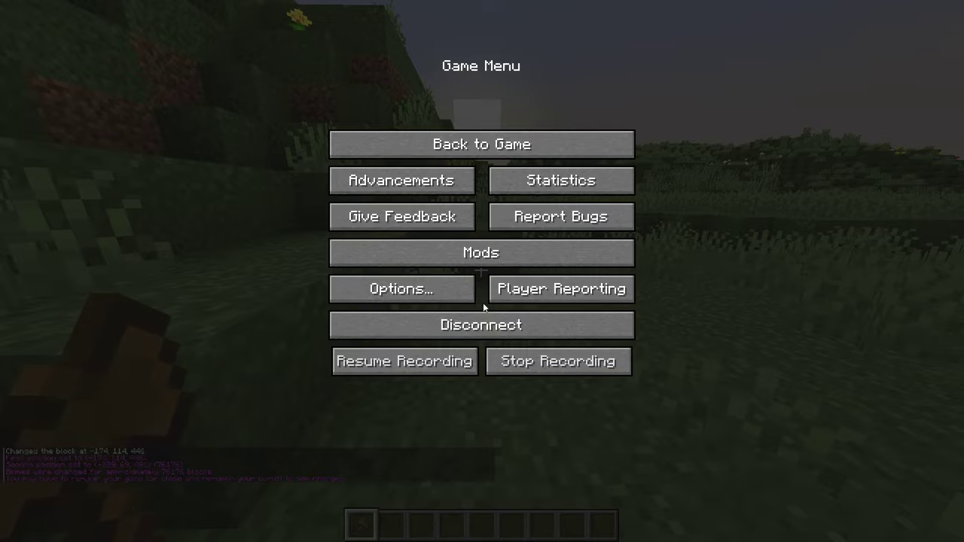
pyautogui.click(481, 324)
pyautogui.doubleClick(504, 103)
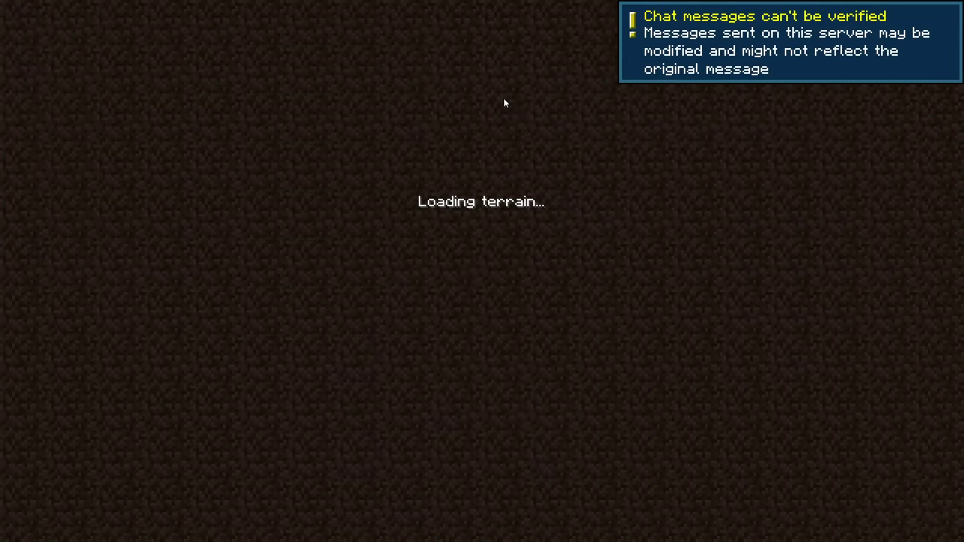
pyautogui.press('w')
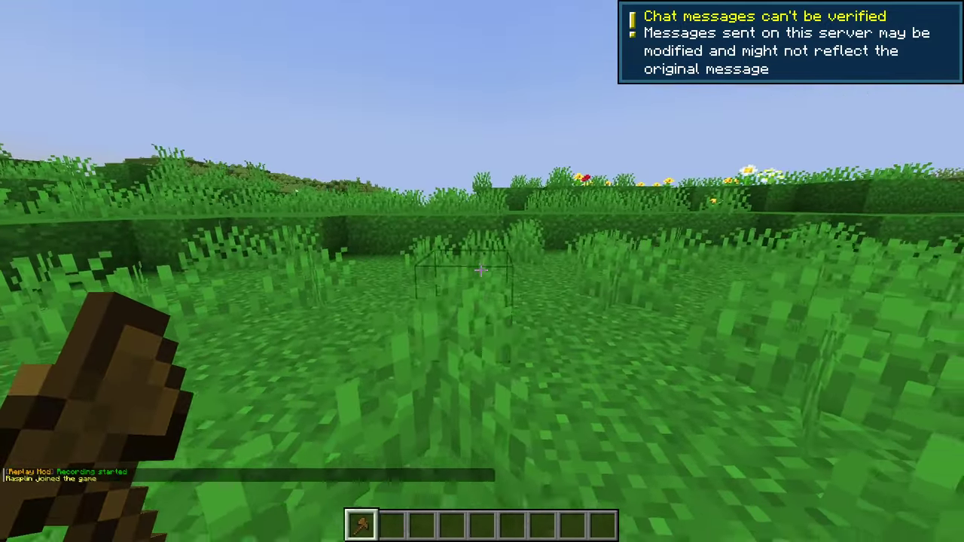
pyautogui.press('Escape')
pyautogui.press('Escape')
pyautogui.press('2')
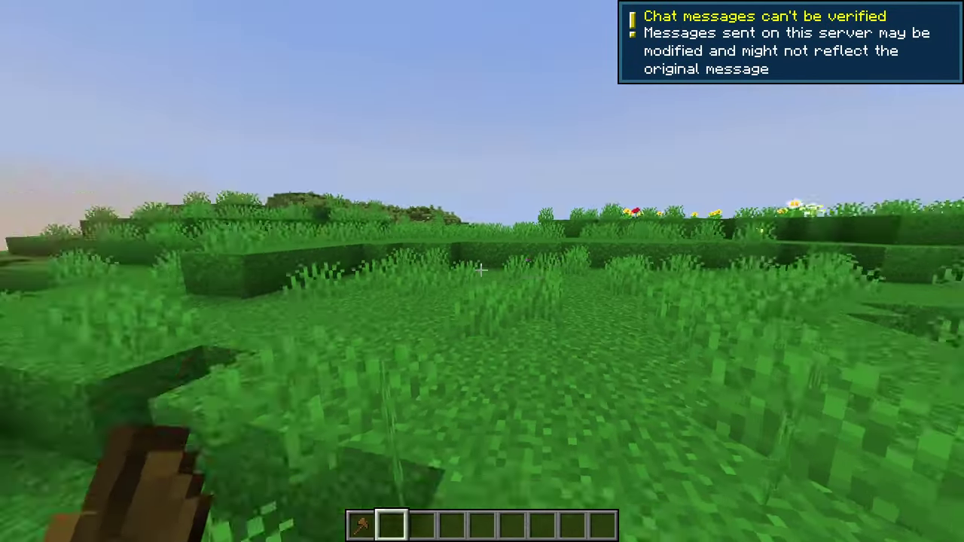
pyautogui.press('F5')
pyautogui.press('F5')
pyautogui.press('F5')
pyautogui.press('Escape')
pyautogui.click(521, 325)
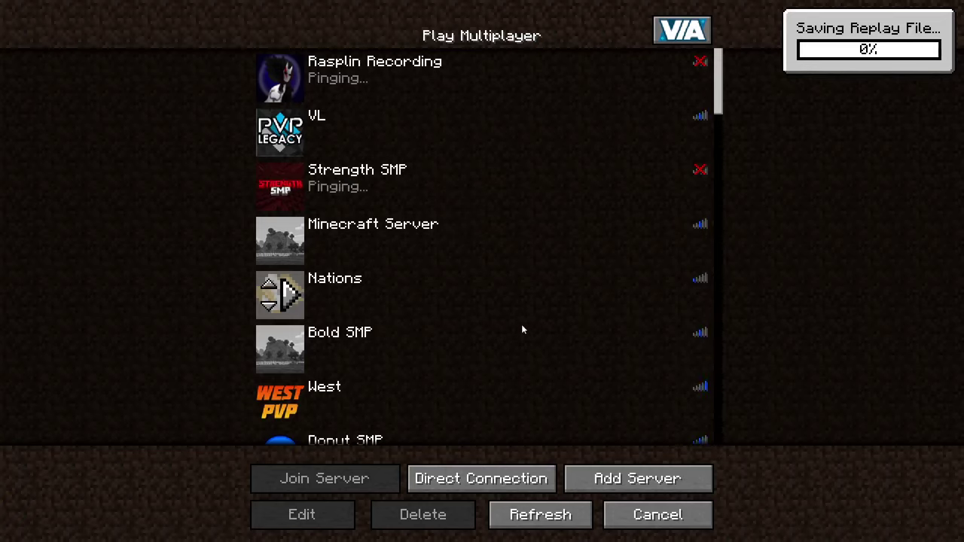
pyautogui.press('Escape')
# Load the newest replay, narrow the field of view, play it and revisit the Options screen
pyautogui.click(753, 85)
pyautogui.click(653, 313)
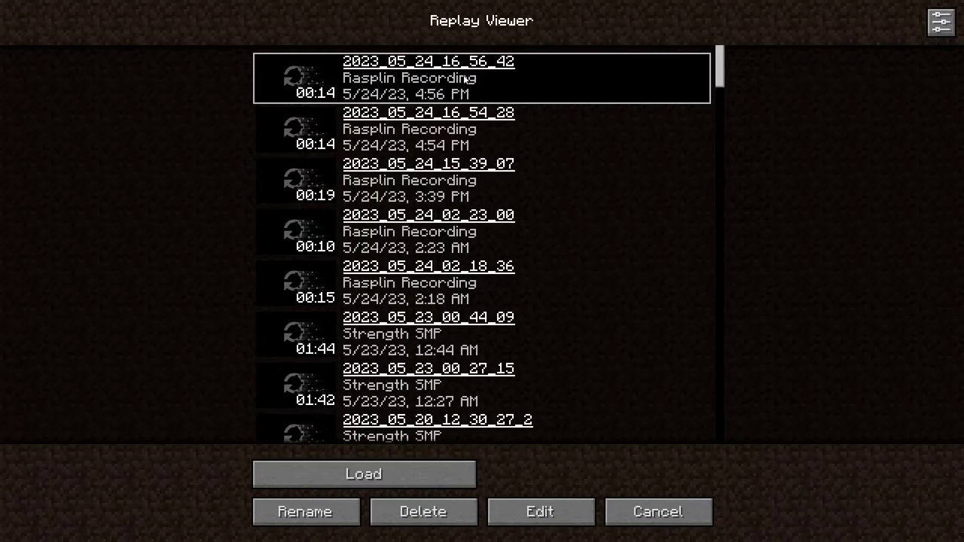
pyautogui.doubleClick(475, 84)
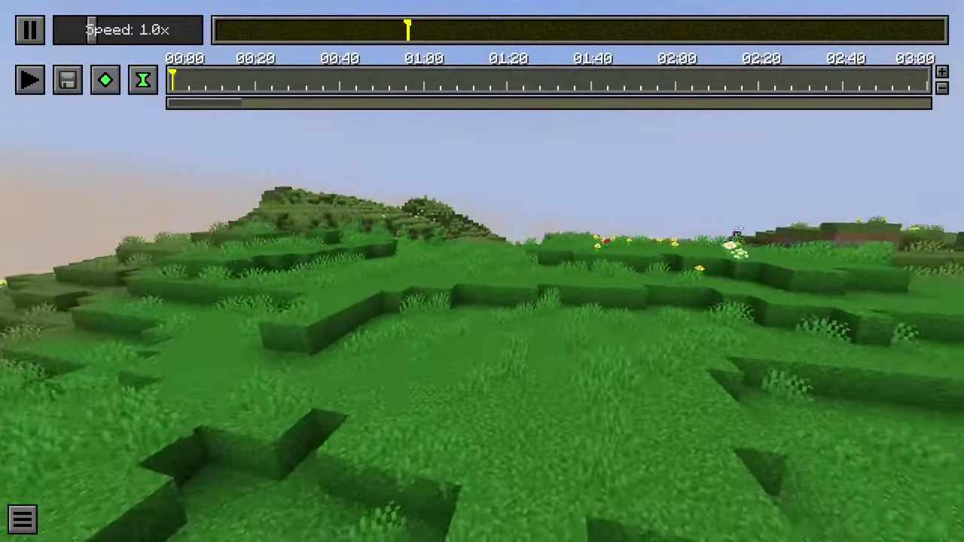
pyautogui.press('Escape')
pyautogui.moveTo(414, 87); pyautogui.dragTo(203, 86)
pyautogui.press('Escape')
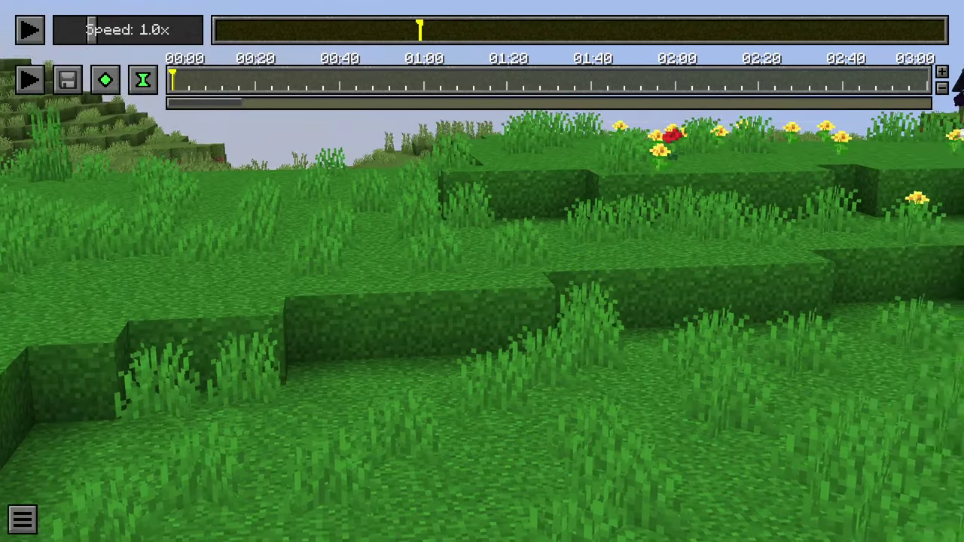
pyautogui.press('p')
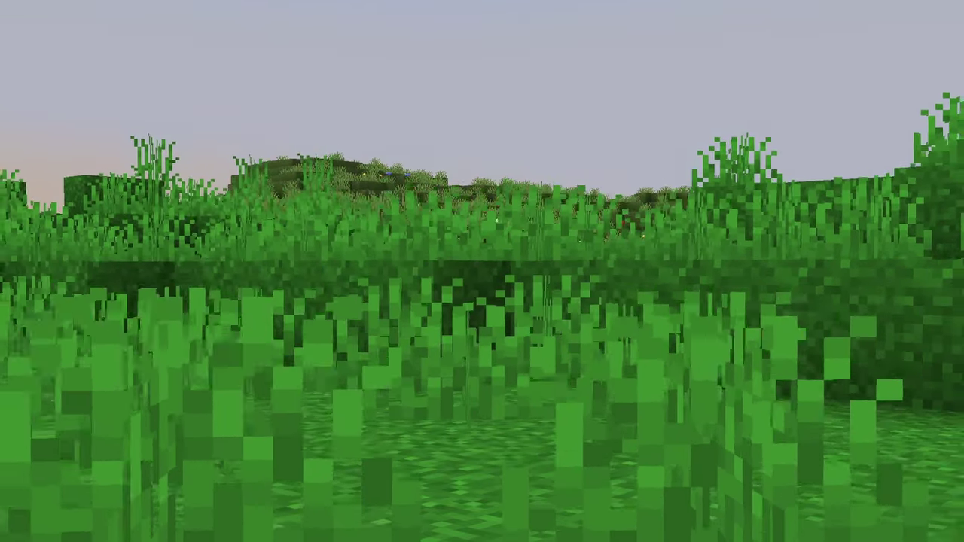
pyautogui.press('Escape')
pyautogui.click(452, 287)
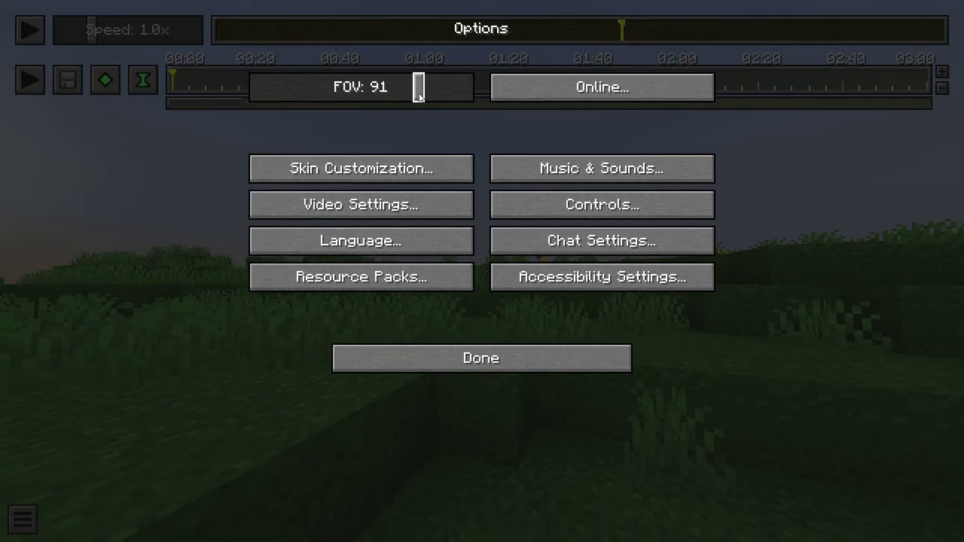
pyautogui.click(507, 359)
# Exit the replay and open 2023-05-24_16.55.47.png and 2023-05-24_16.57.17.png in Photopea
pyautogui.click(507, 326)
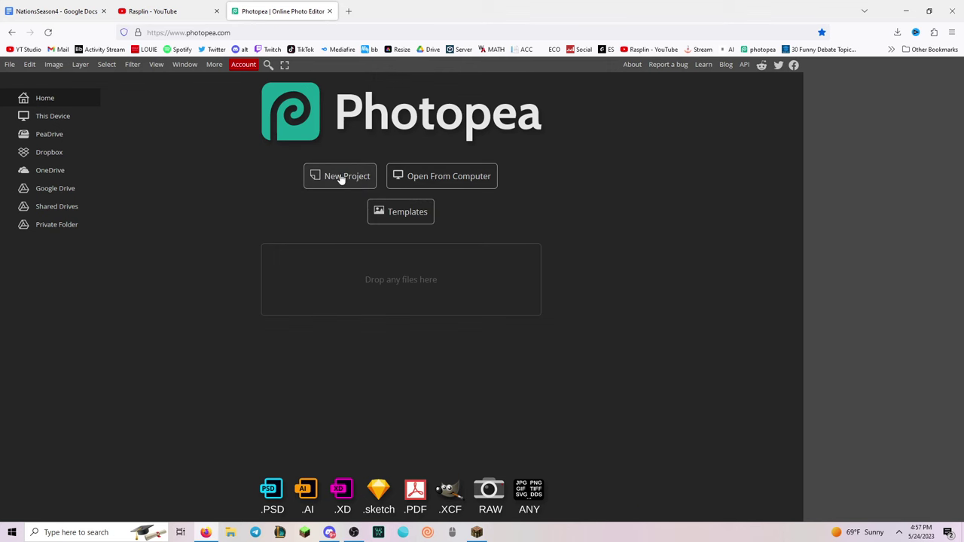
pyautogui.click(426, 179)
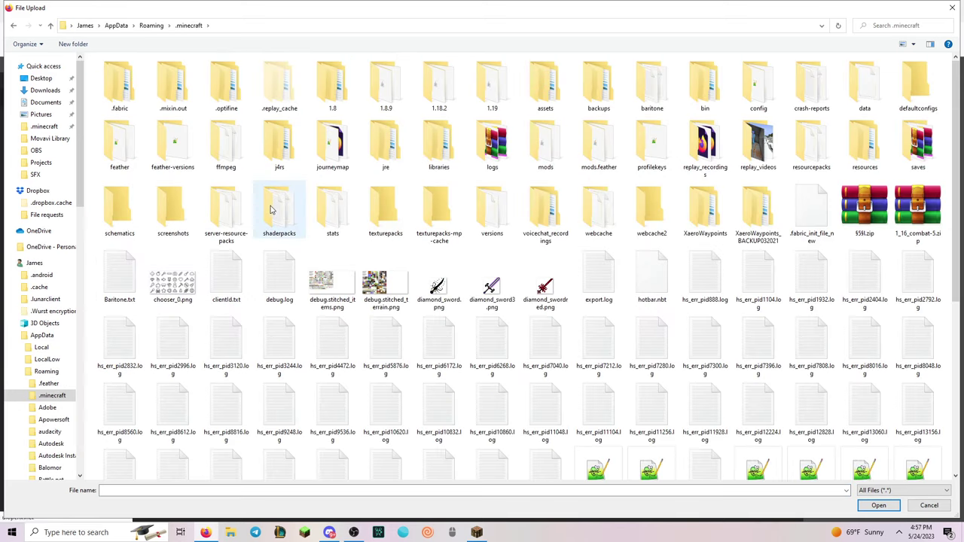
pyautogui.press('Return')
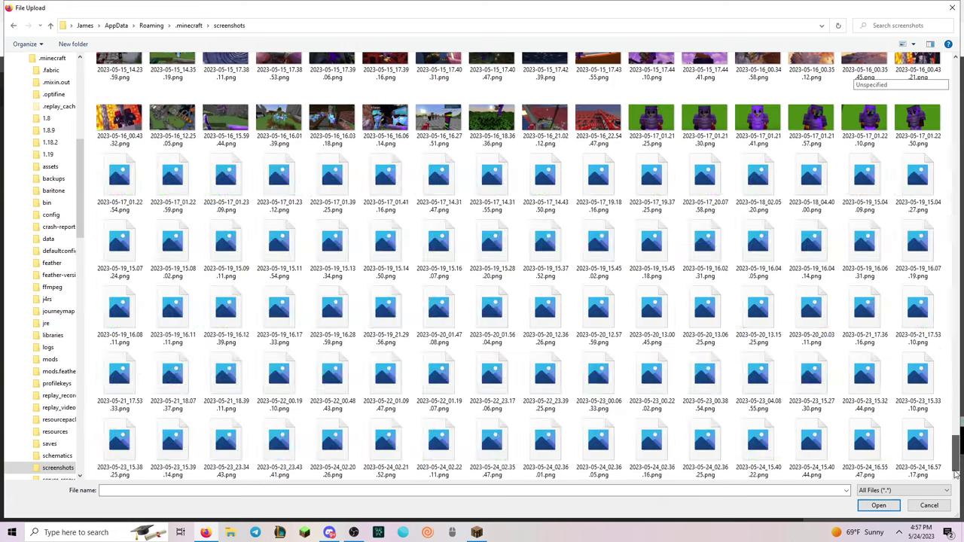
pyautogui.scroll(-10, 875, 459)
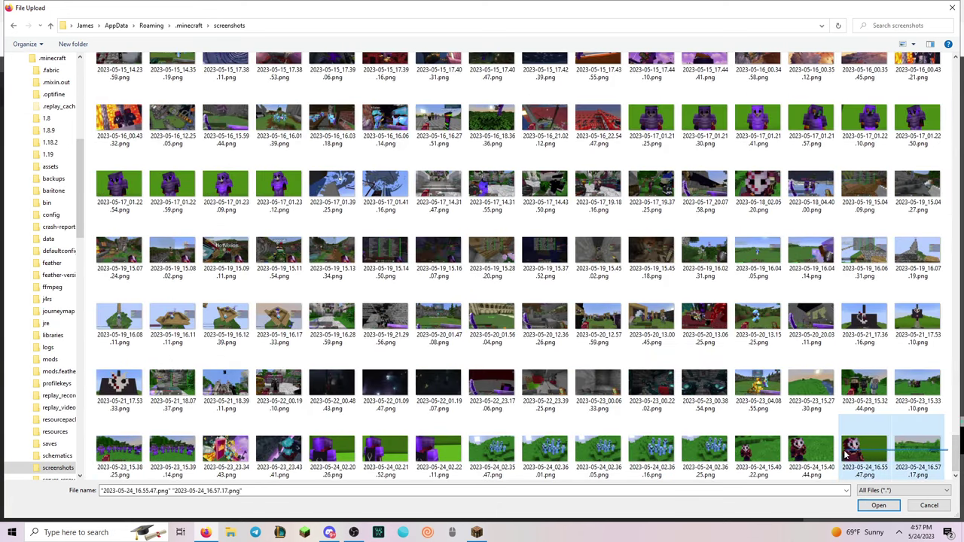
pyautogui.press('Return')
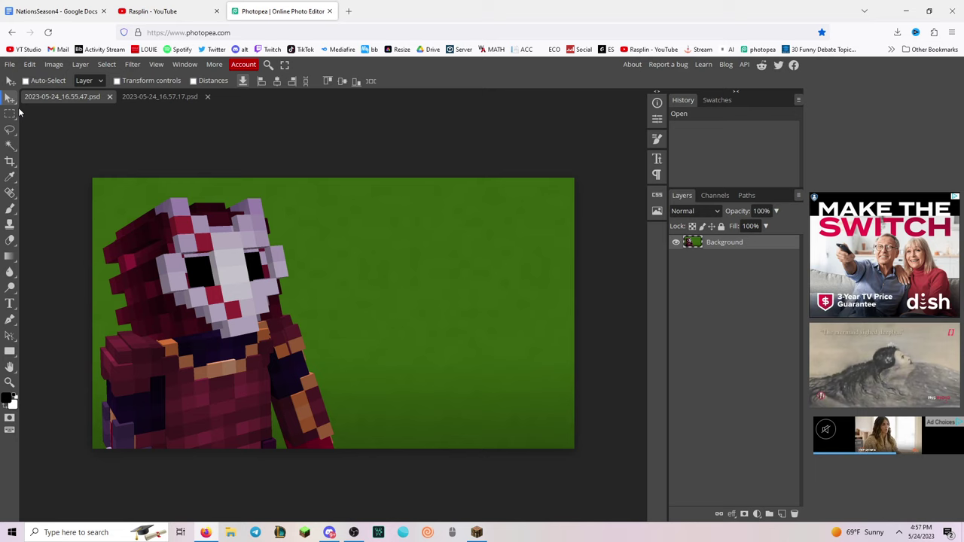
# Erase every green backdrop area around the character using the Magic Wand and Delete
pyautogui.click(12, 146)
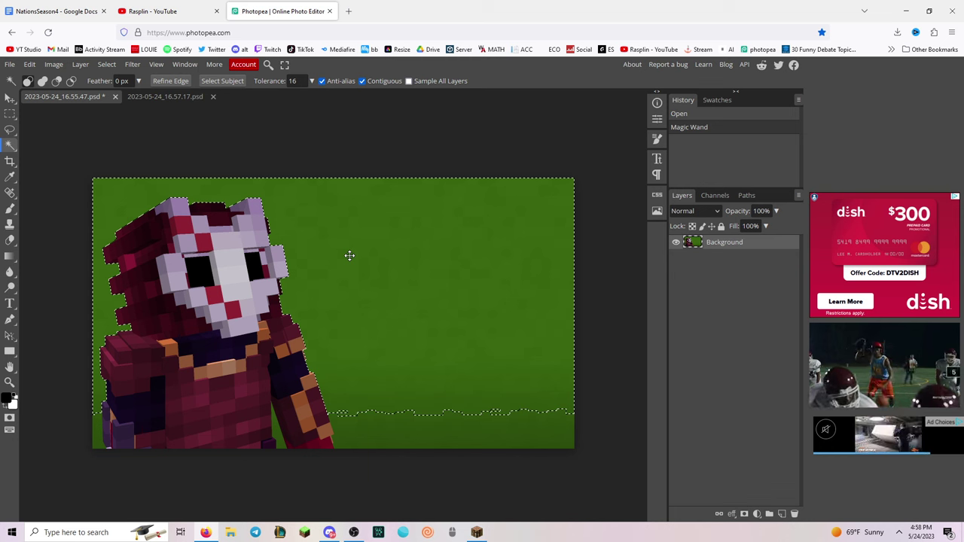
pyautogui.press('Delete')
pyautogui.hotkey('ctrl', 'd')
pyautogui.click(346, 416)
pyautogui.press('Delete')
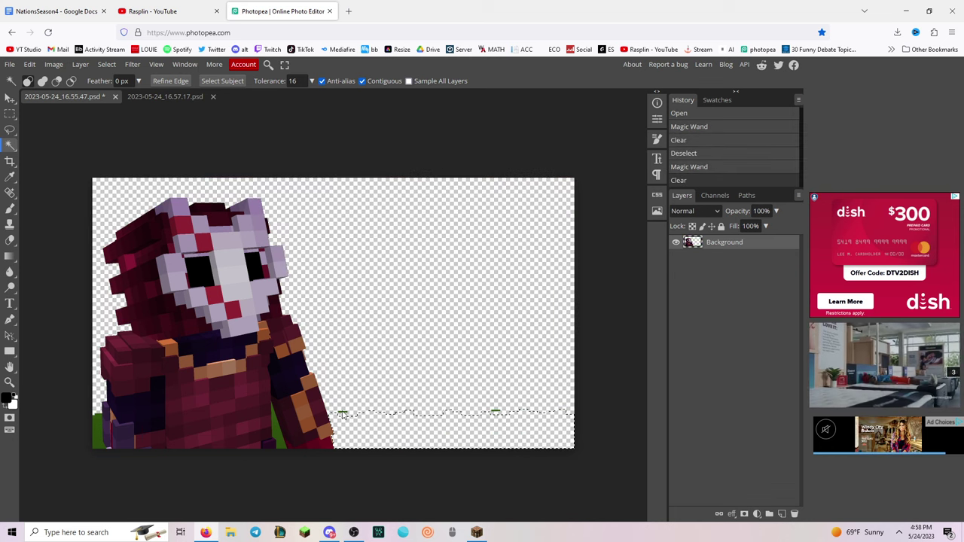
pyautogui.click(341, 415)
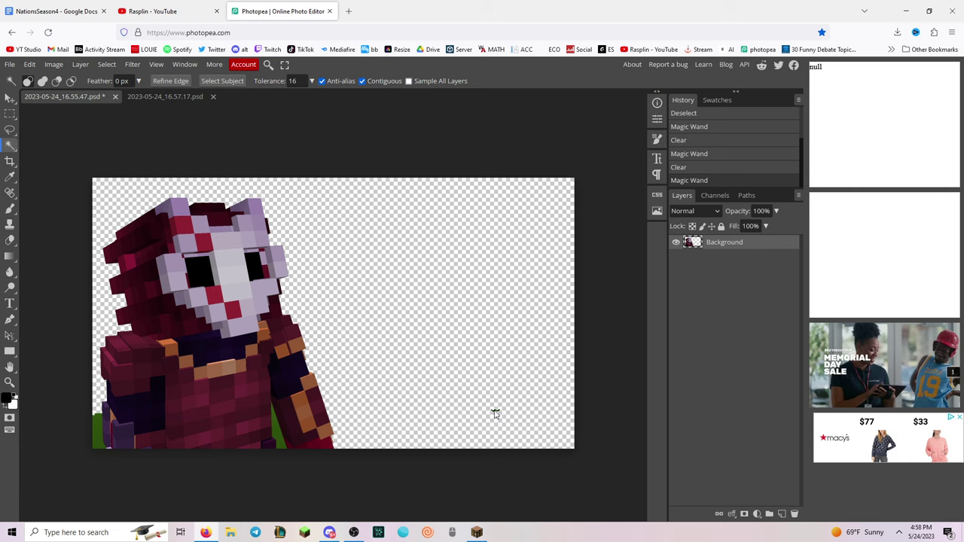
pyautogui.click(104, 429)
pyautogui.press('Delete')
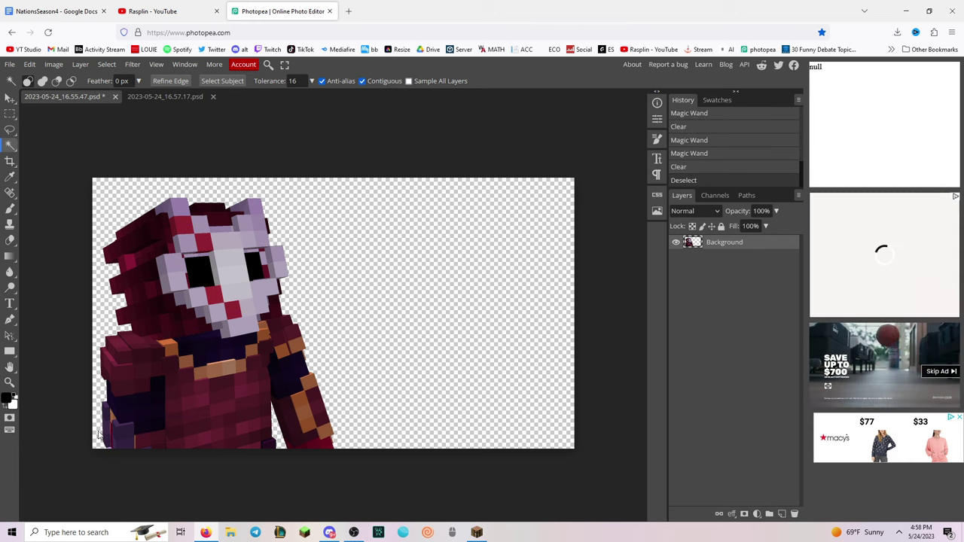
pyautogui.hotkey('ctrl', 'd')
# Export the cut-out character as PNG and close the skin document
pyautogui.click(10, 67)
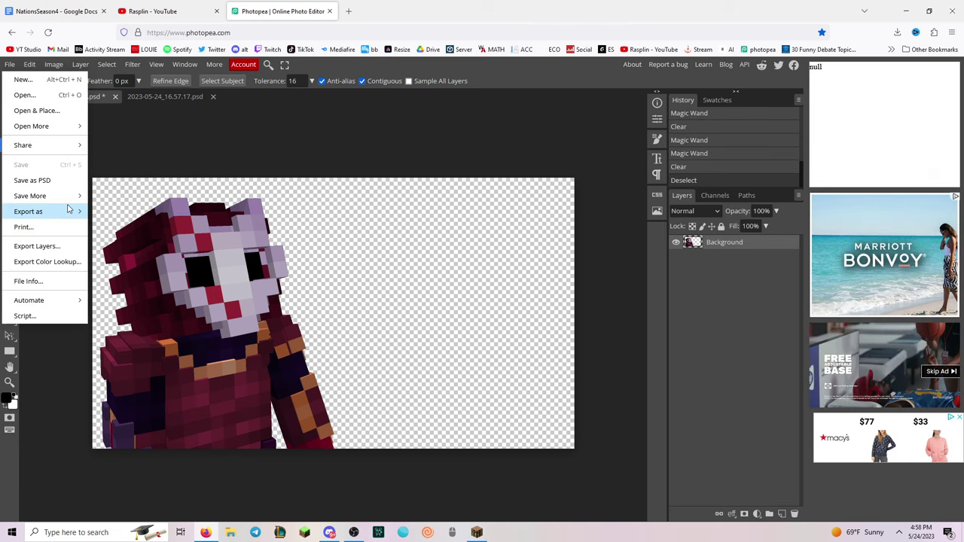
pyautogui.moveTo(69, 211)
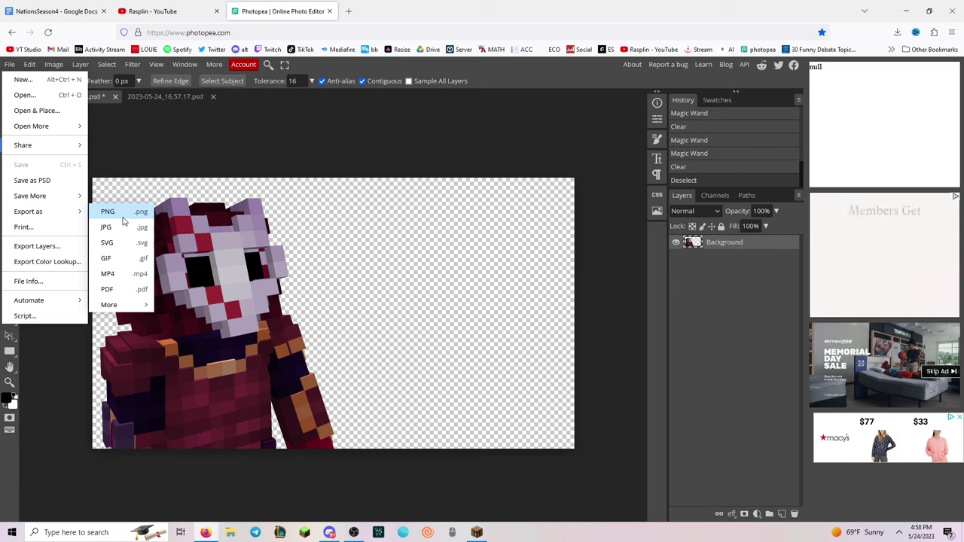
pyautogui.click(122, 216)
pyautogui.click(115, 96)
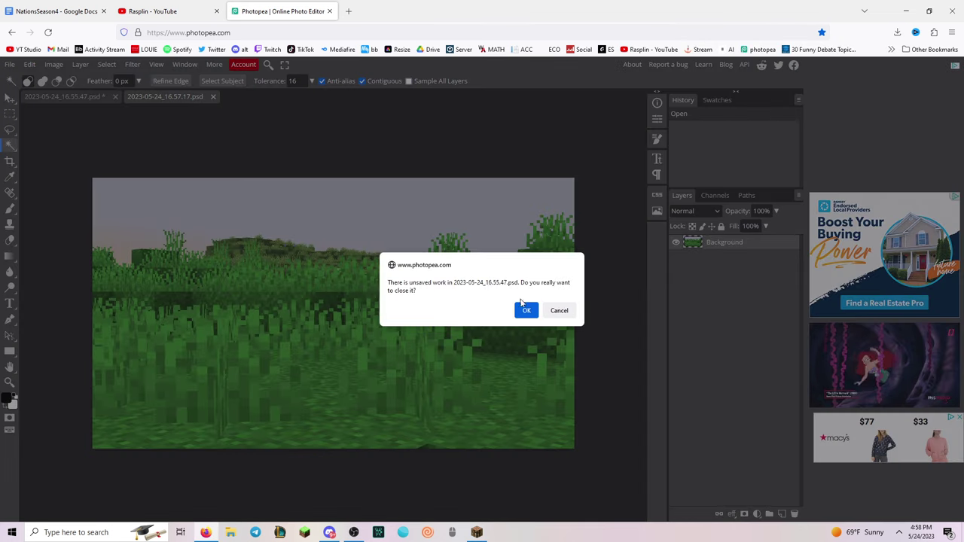
# Discard the skin document and place the exported character PNG as a layer on the grass scene
pyautogui.click(525, 308)
pyautogui.click(9, 64)
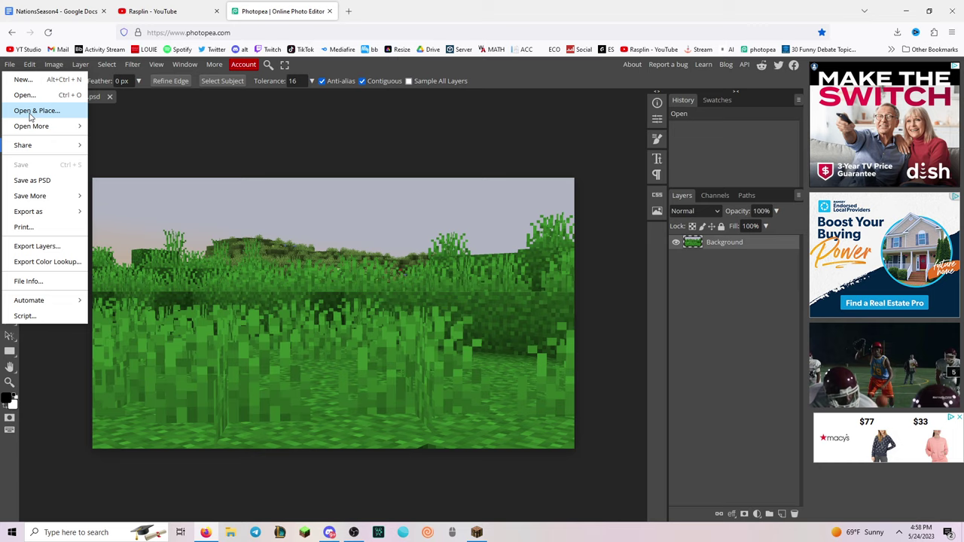
pyautogui.click(30, 111)
pyautogui.click(43, 469)
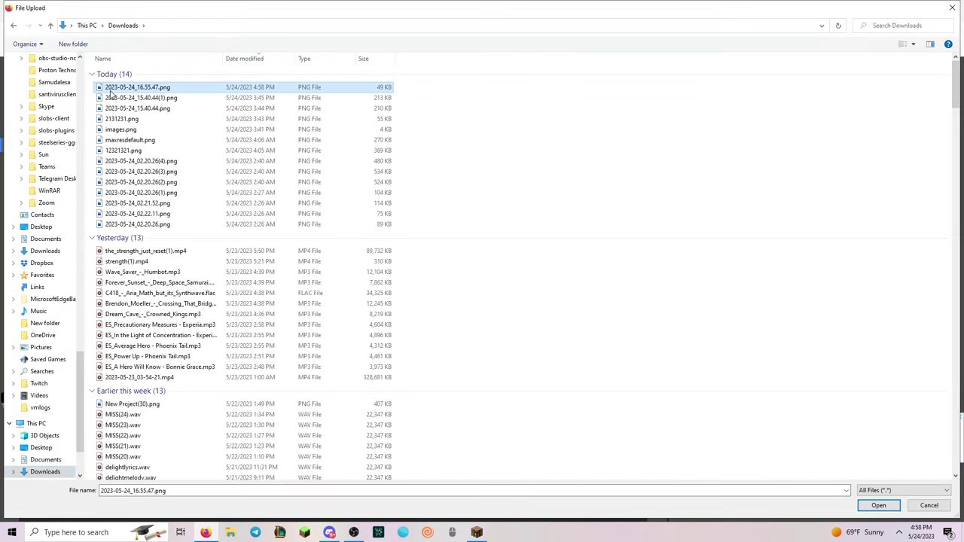
pyautogui.doubleClick(124, 267)
pyautogui.press('Return')
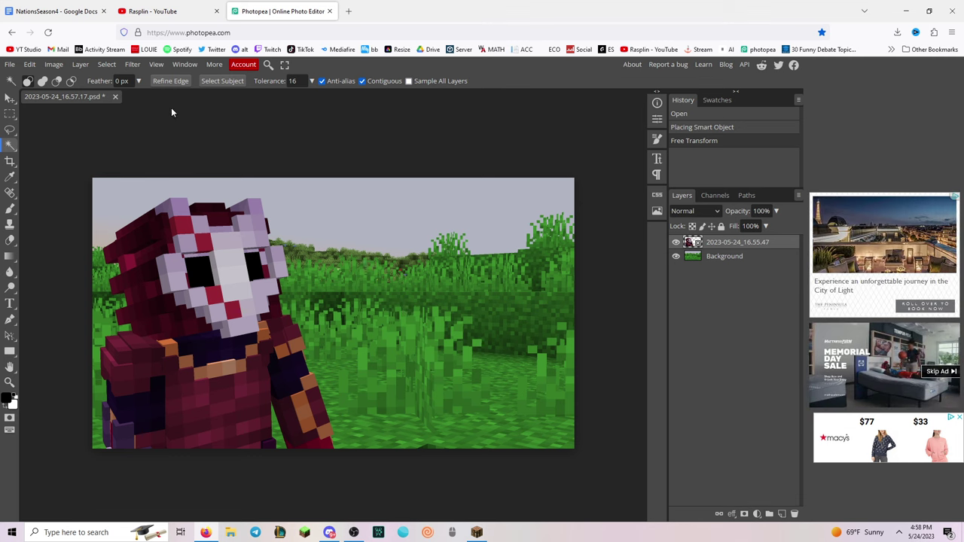
pyautogui.click(11, 65)
pyautogui.click(22, 95)
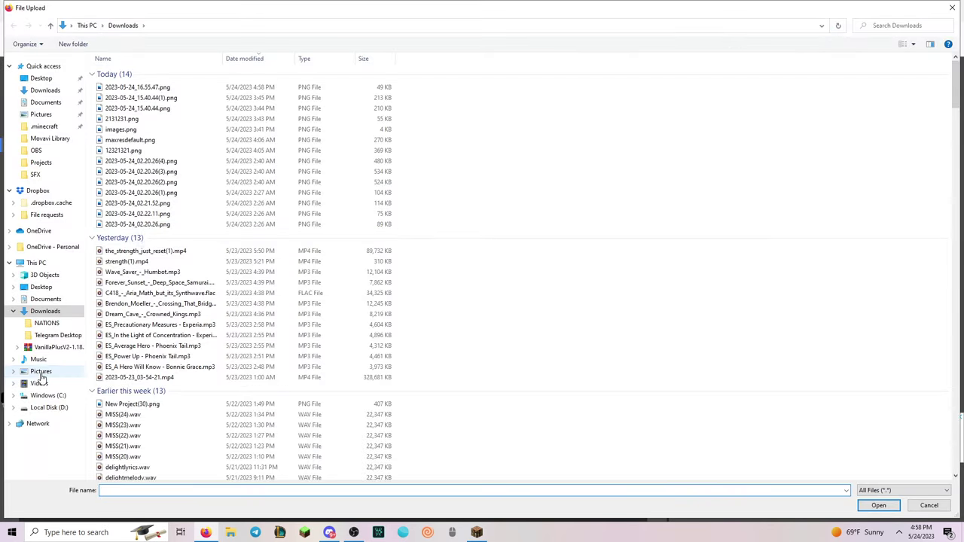
# Dismiss the file dialog and type 'thumbnail' into the MyFonts Panton Rust preview
pyautogui.click(41, 371)
pyautogui.press('Escape')
pyautogui.hotkey('ctrl', 't')
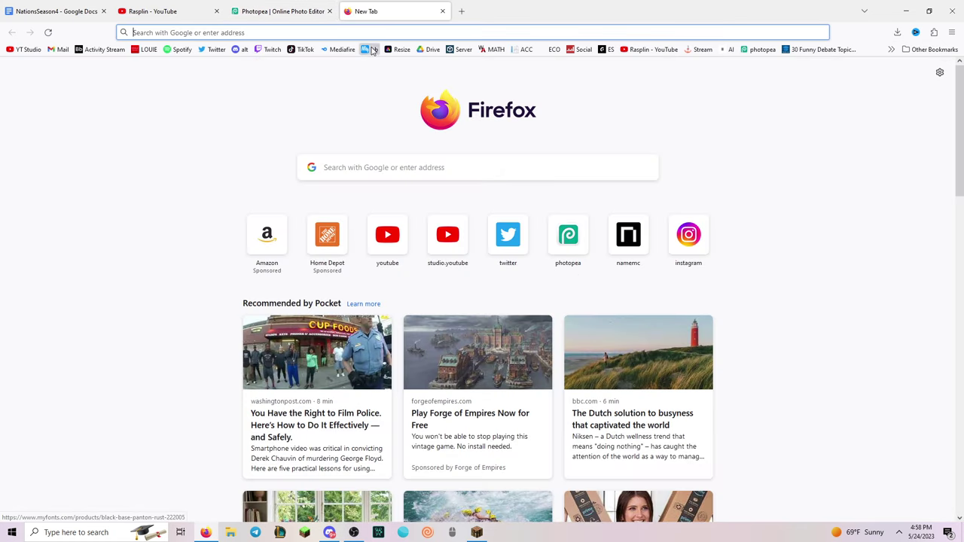
pyautogui.click(370, 49)
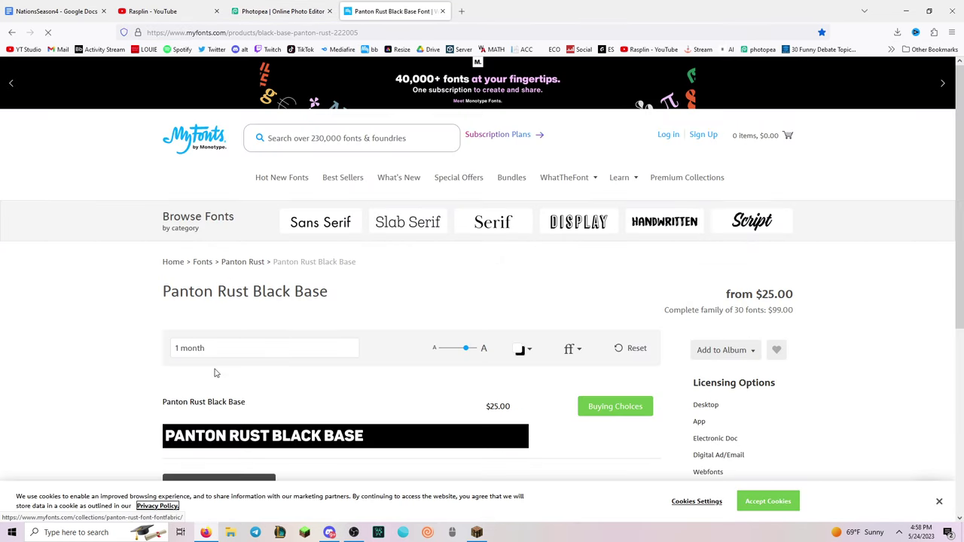
pyautogui.moveTo(228, 350); pyautogui.dragTo(128, 335)
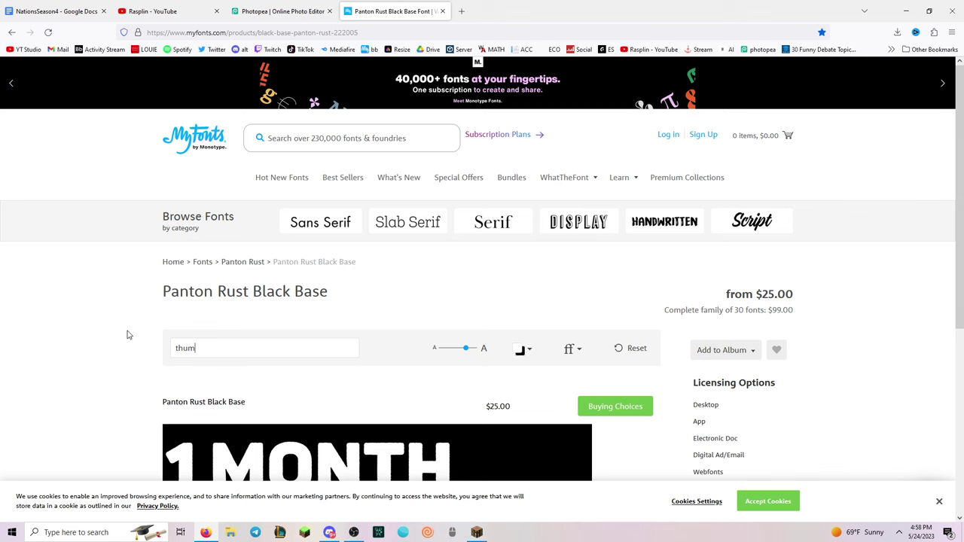
pyautogui.write('thumbnail')
# Save the THUMBNAIL preview image as font_rend.png in Pictures and return to Photopea
pyautogui.scroll(-2, 188, 354)
pyautogui.rightClick(247, 370)
pyautogui.click(273, 385)
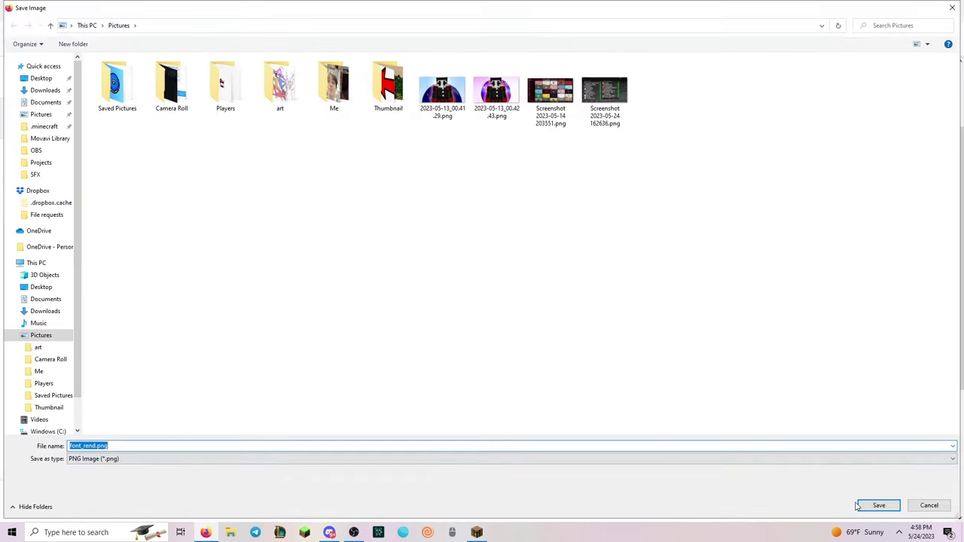
pyautogui.click(877, 506)
pyautogui.click(282, 11)
pyautogui.click(18, 62)
# Open font_rend.png from the Pictures folder
pyautogui.click(26, 94)
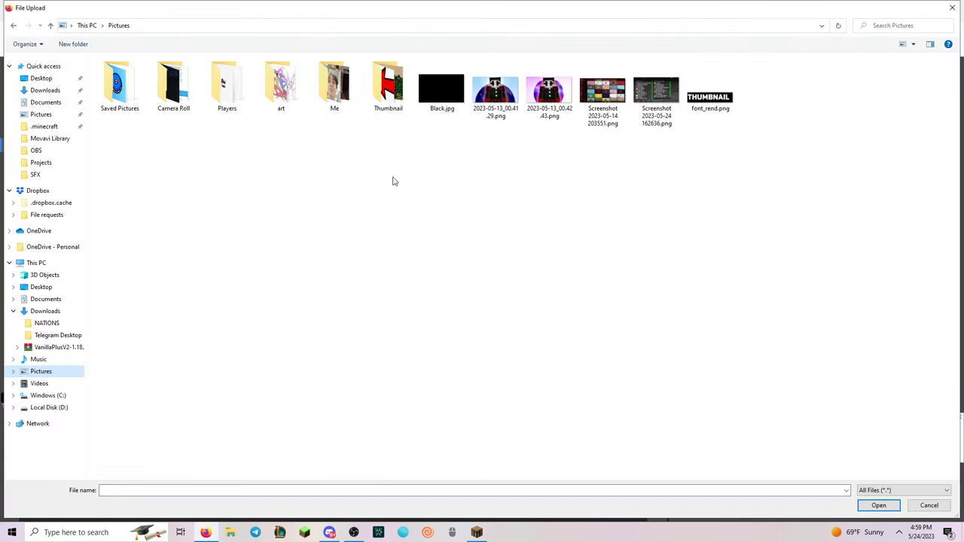
pyautogui.click(712, 105)
pyautogui.doubleClick(713, 112)
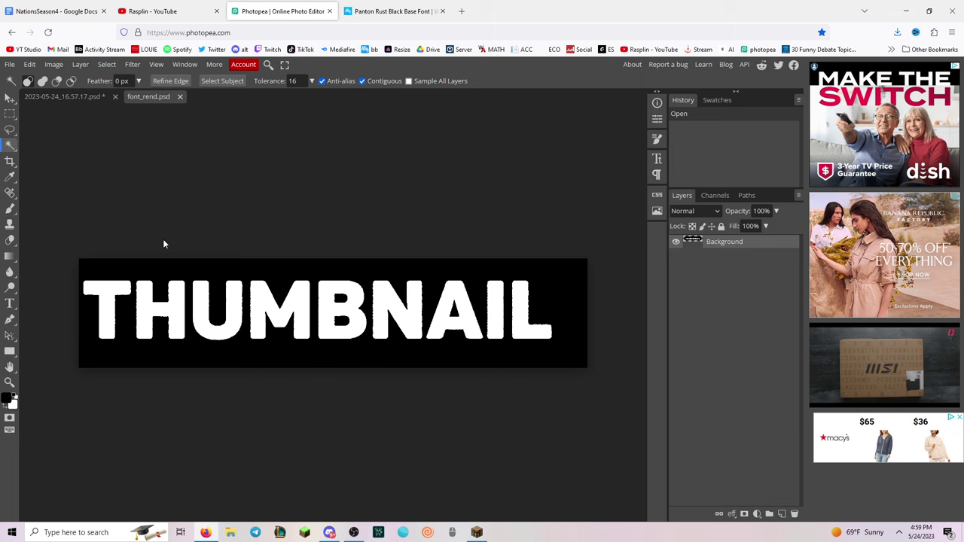
# Erase the black background around and inside the THUMBNAIL letters to transparency
pyautogui.click(187, 273)
pyautogui.press('Delete')
pyautogui.hotkey('ctrl', 'd')
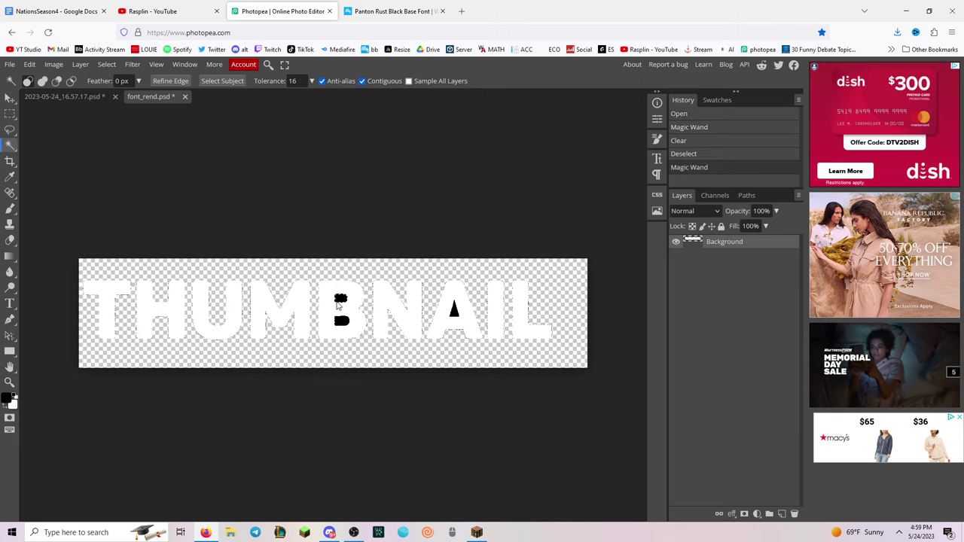
pyautogui.press('Delete')
pyautogui.hotkey('ctrl', 'd')
pyautogui.click(10, 64)
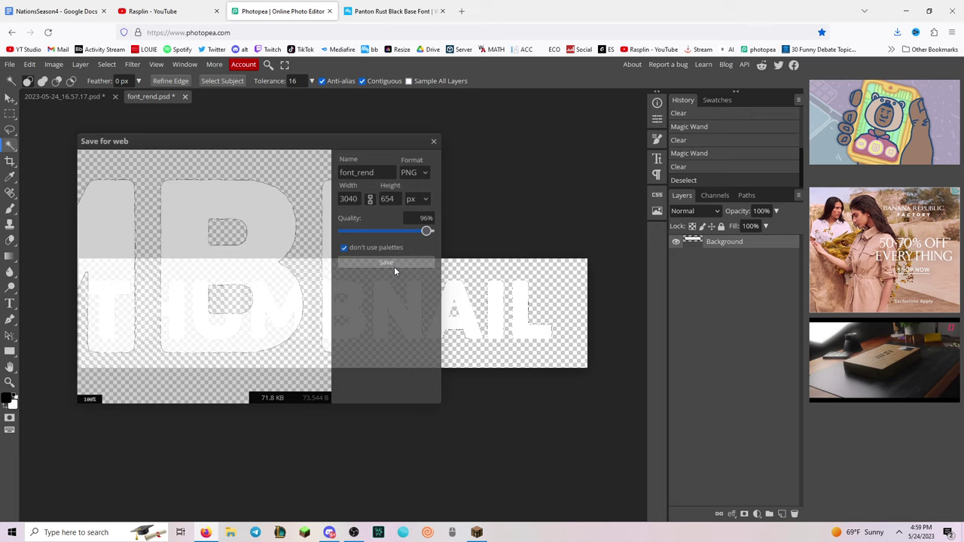
# Export the transparent lettering as a PNG and close the font_rend document
pyautogui.click(185, 96)
pyautogui.click(527, 307)
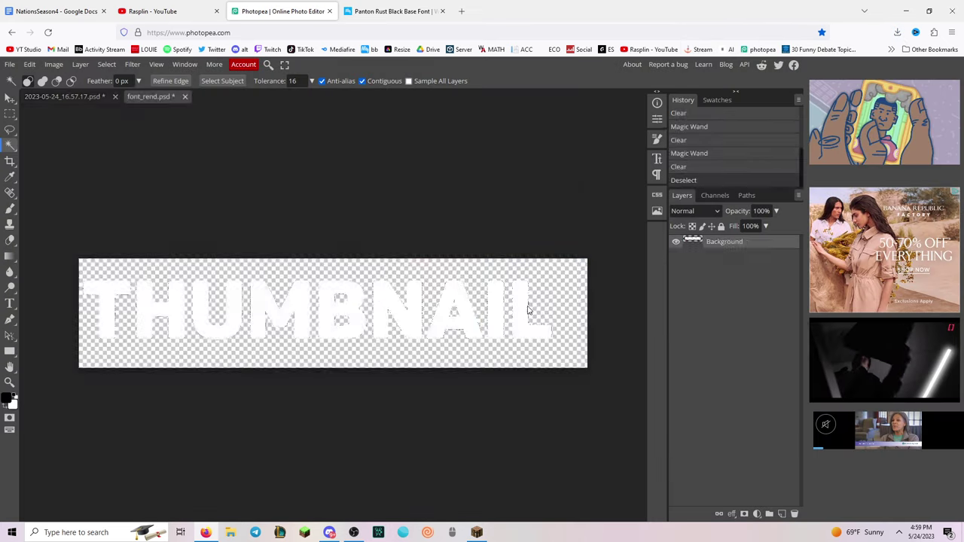
pyautogui.click(9, 64)
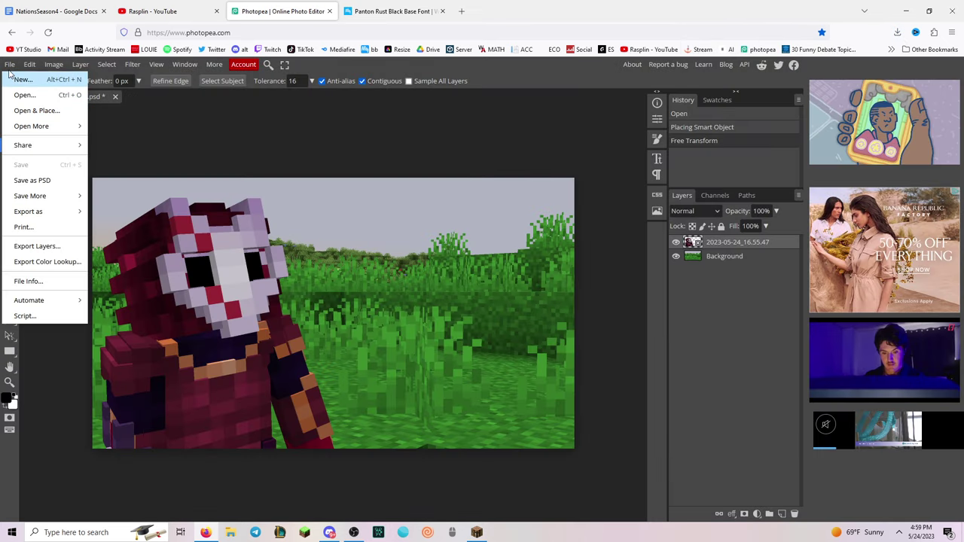
# Place font_rend(4).png from Downloads as a new layer in the thumbnail
pyautogui.click(10, 64)
pyautogui.click(10, 64)
pyautogui.click(36, 110)
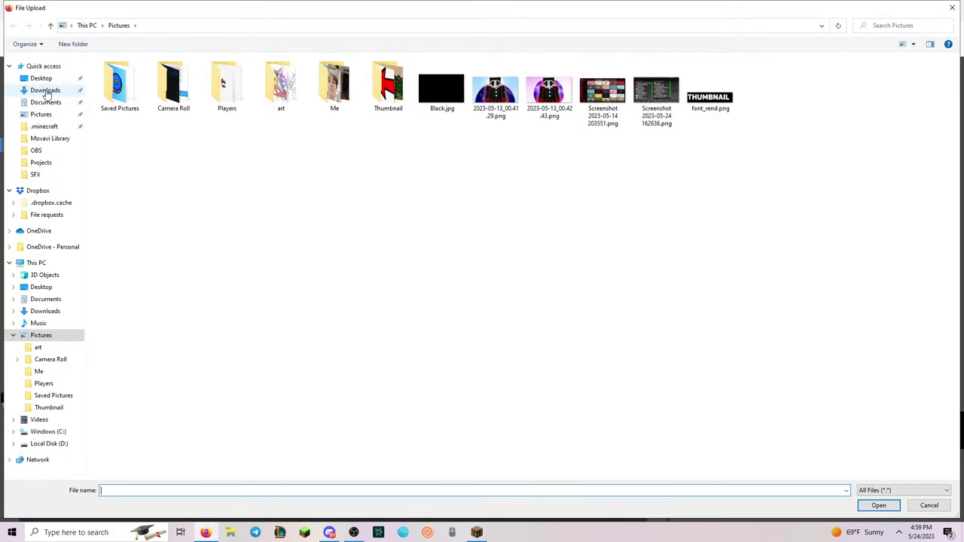
pyautogui.click(45, 91)
pyautogui.doubleClick(113, 86)
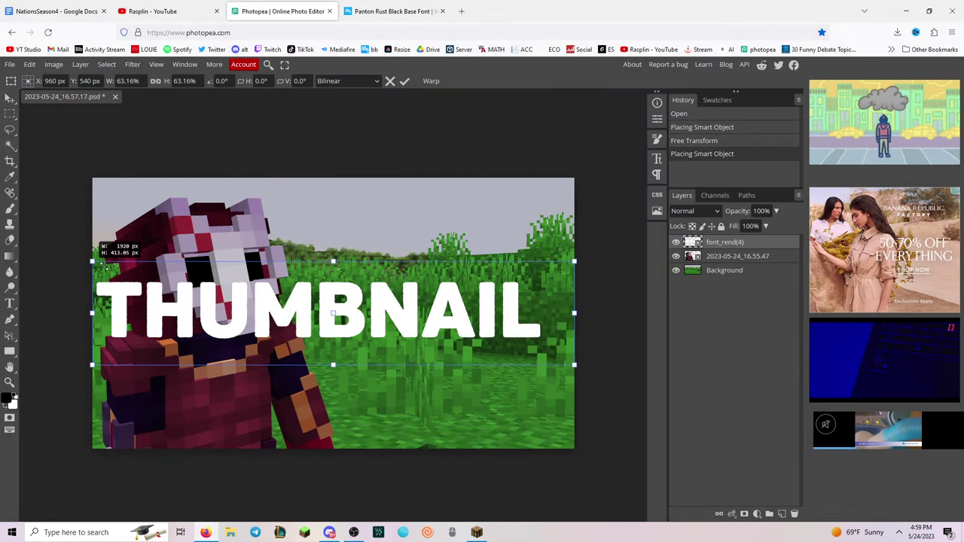
# Shrink the THUMBNAIL text, move it to the top right, and commit the transform
pyautogui.moveTo(92, 262); pyautogui.dragTo(288, 300)
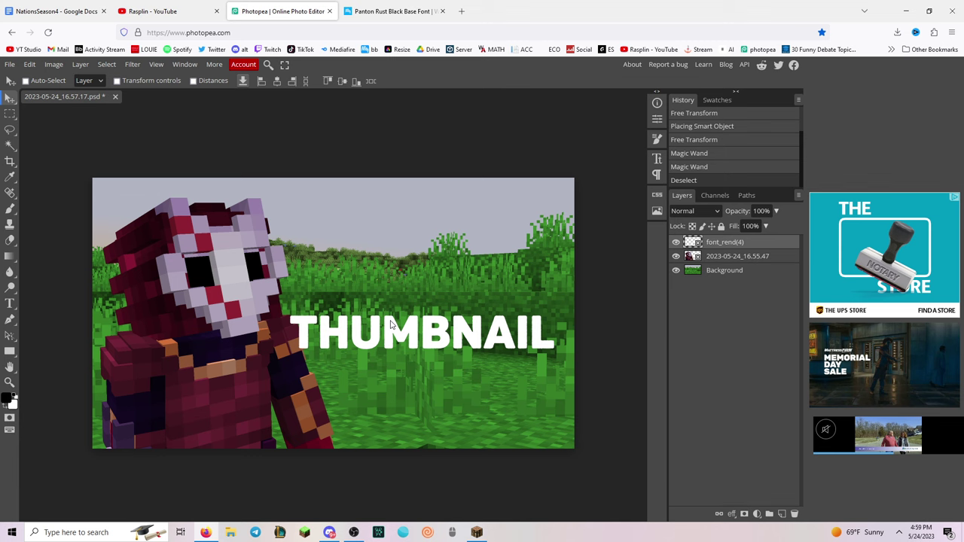
pyautogui.moveTo(393, 325); pyautogui.dragTo(396, 216)
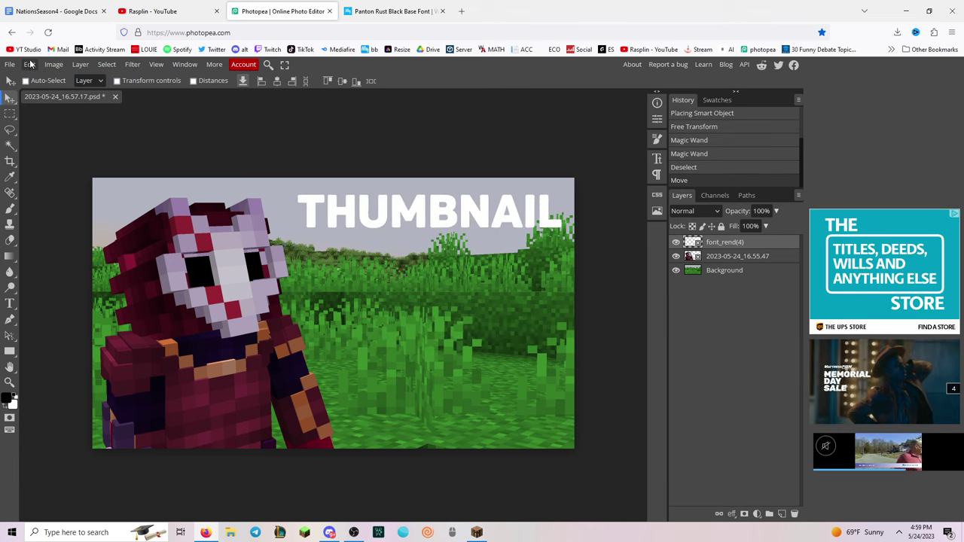
pyautogui.click(29, 64)
pyautogui.click(54, 295)
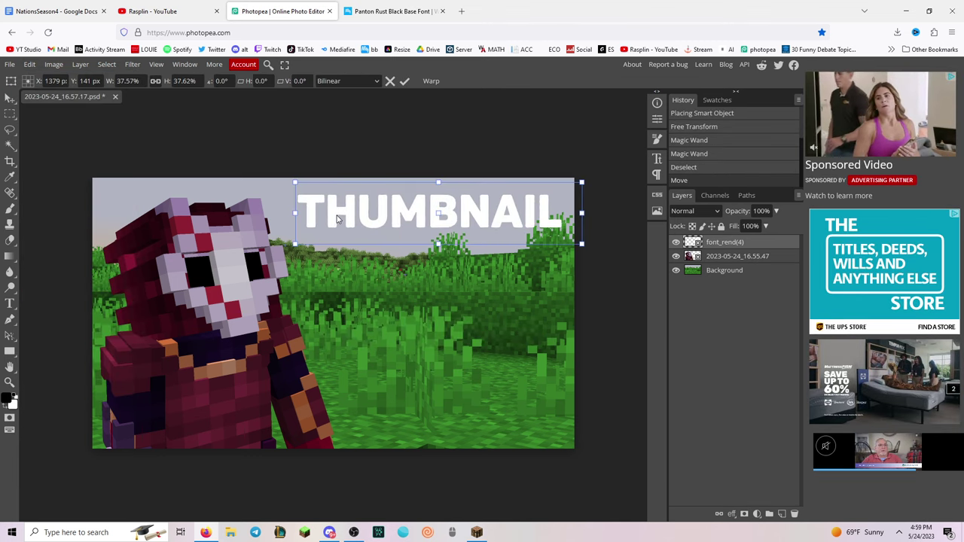
pyautogui.click(406, 82)
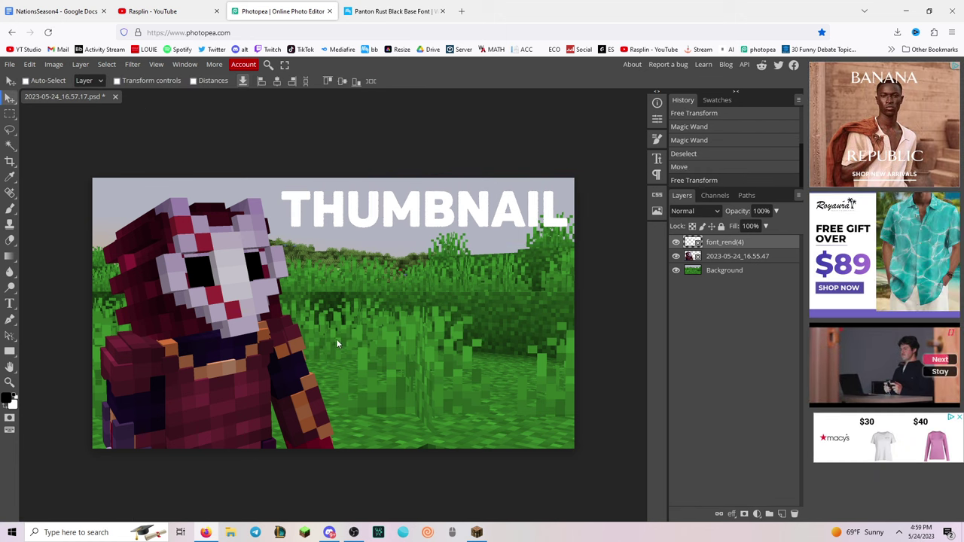
# Give the THUMBNAIL text a black stroke, drop shadow, and an 85 px outer glow at 8% opacity
pyautogui.click(80, 64)
pyautogui.moveTo(148, 149)
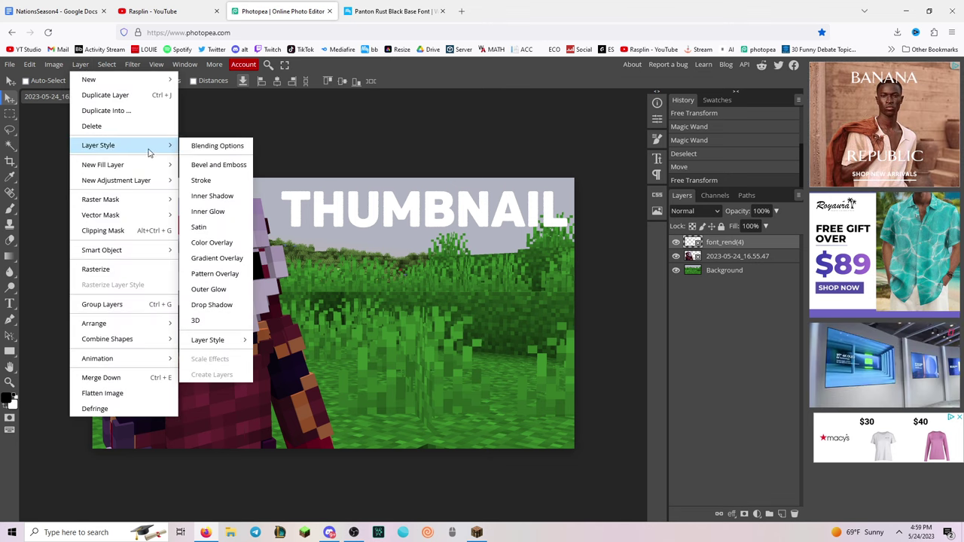
pyautogui.click(203, 181)
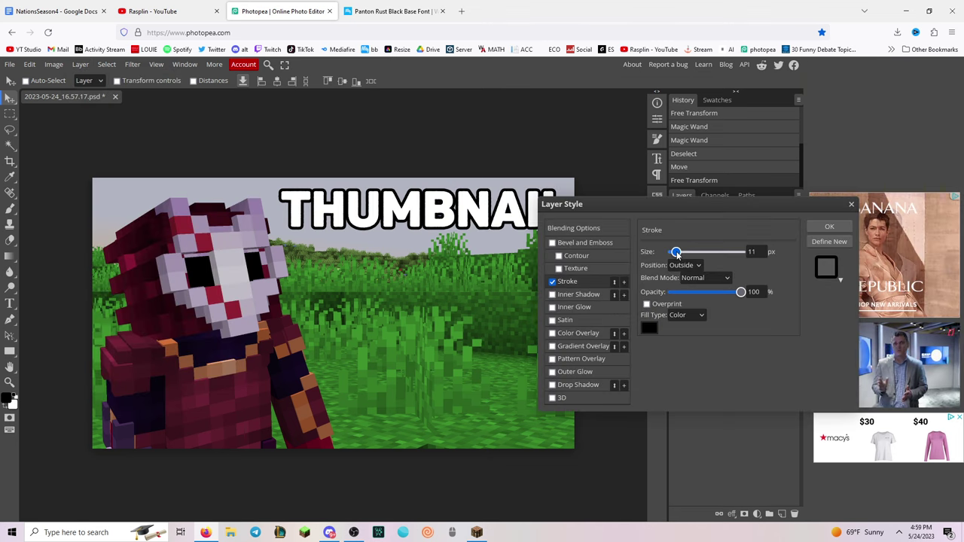
pyautogui.click(569, 386)
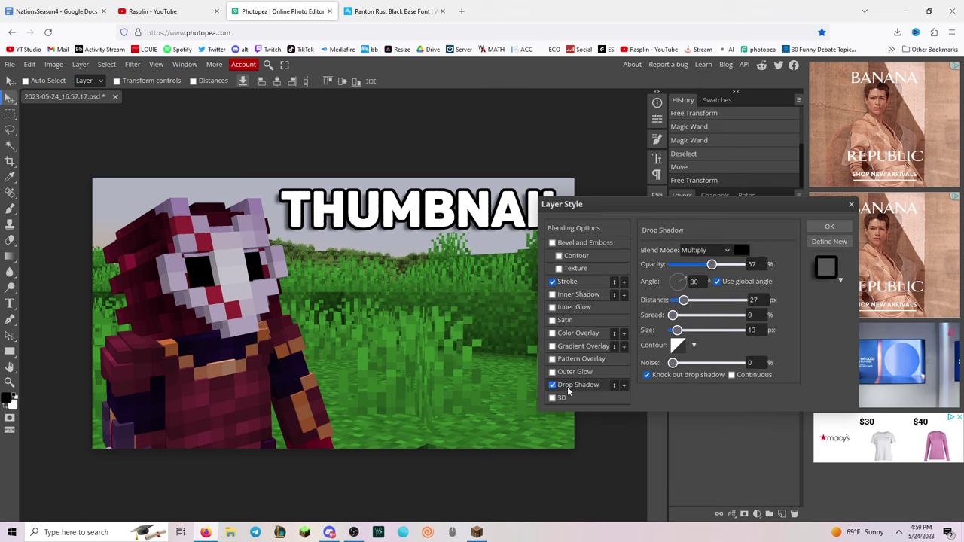
pyautogui.click(579, 374)
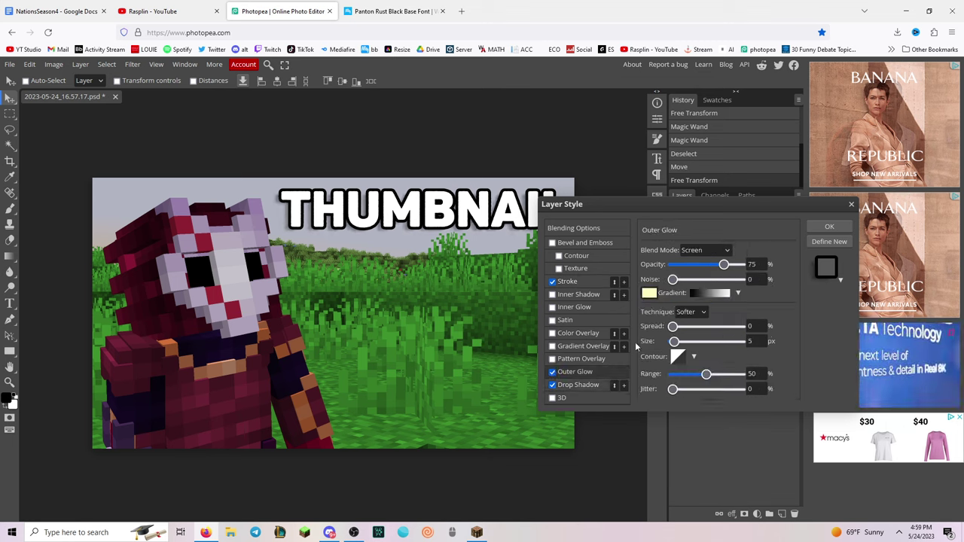
pyautogui.moveTo(675, 342); pyautogui.dragTo(701, 343)
pyautogui.moveTo(723, 264); pyautogui.dragTo(679, 275)
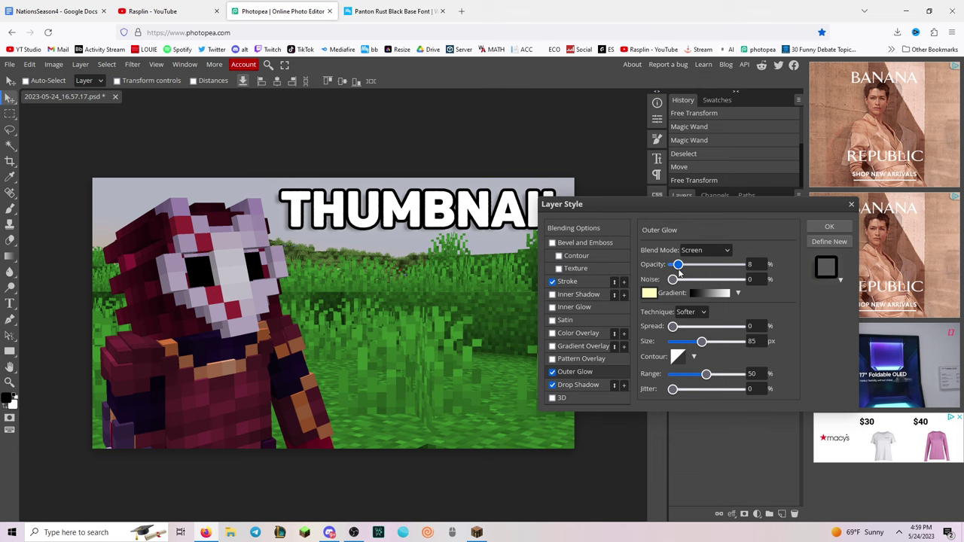
pyautogui.click(822, 226)
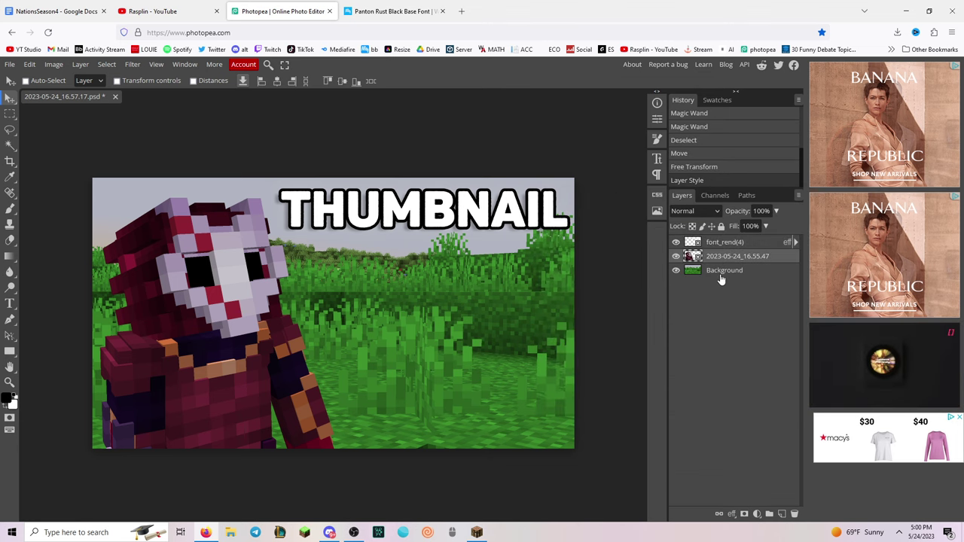
# Raise the player layer's brightness to 57 and contrast to about 32
pyautogui.click(53, 64)
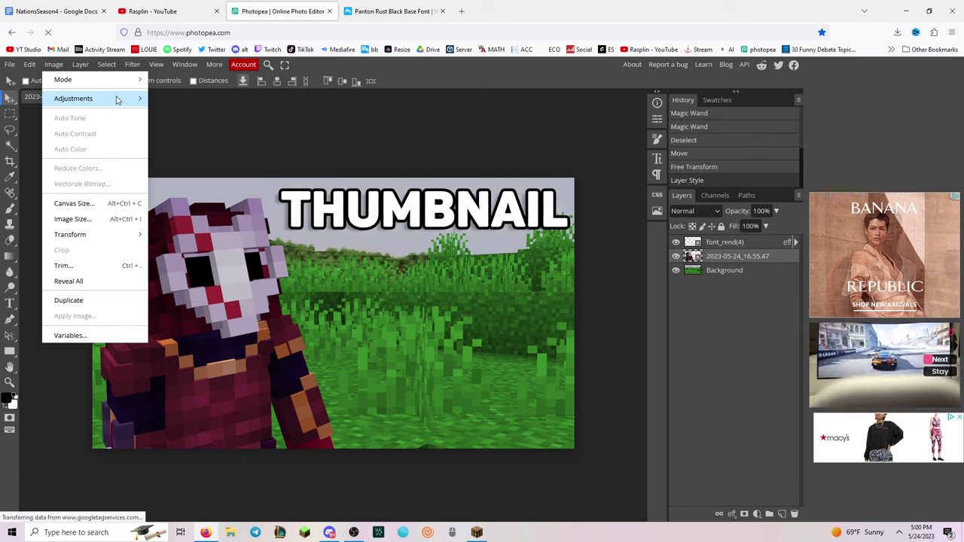
pyautogui.moveTo(117, 100)
pyautogui.click(179, 102)
pyautogui.click(180, 174)
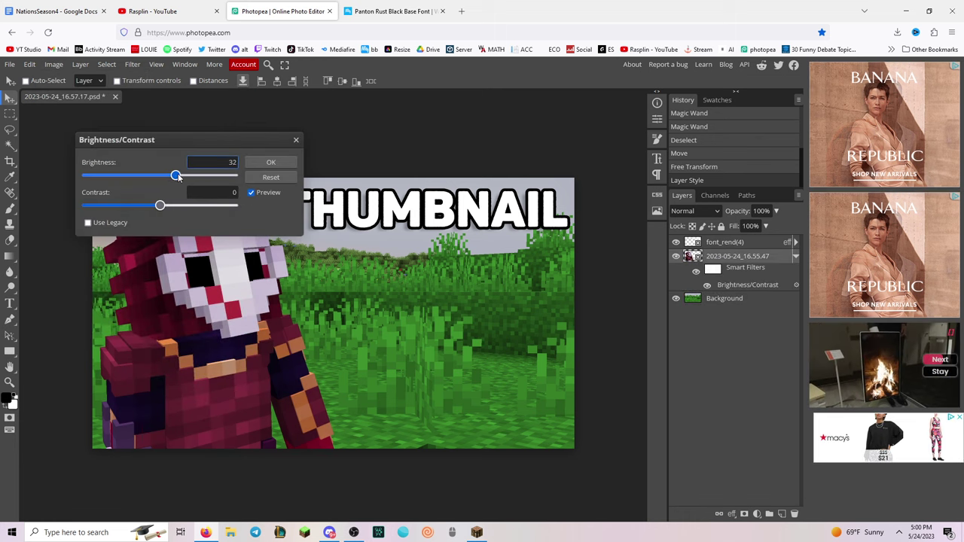
pyautogui.moveTo(185, 144); pyautogui.dragTo(498, 168)
pyautogui.moveTo(472, 228); pyautogui.dragTo(501, 233)
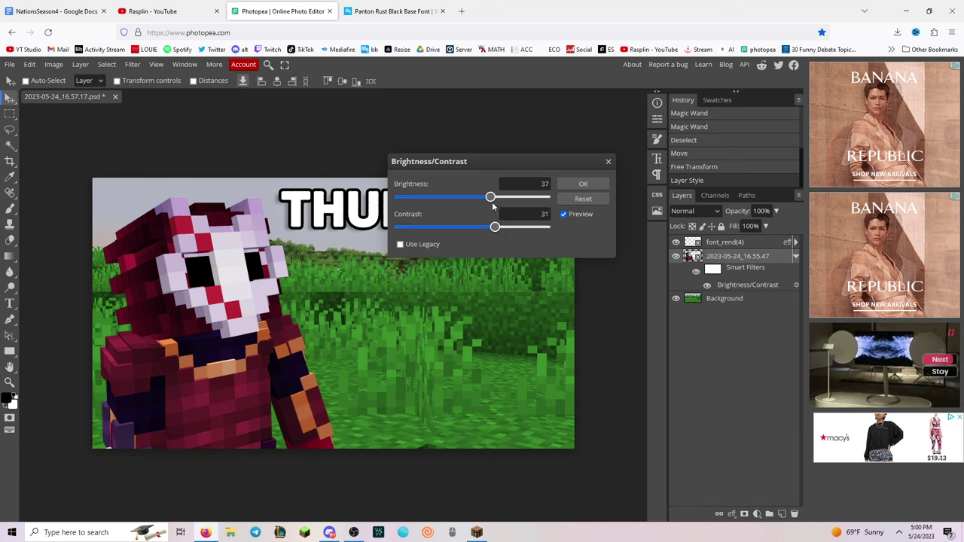
pyautogui.moveTo(490, 196); pyautogui.dragTo(492, 231)
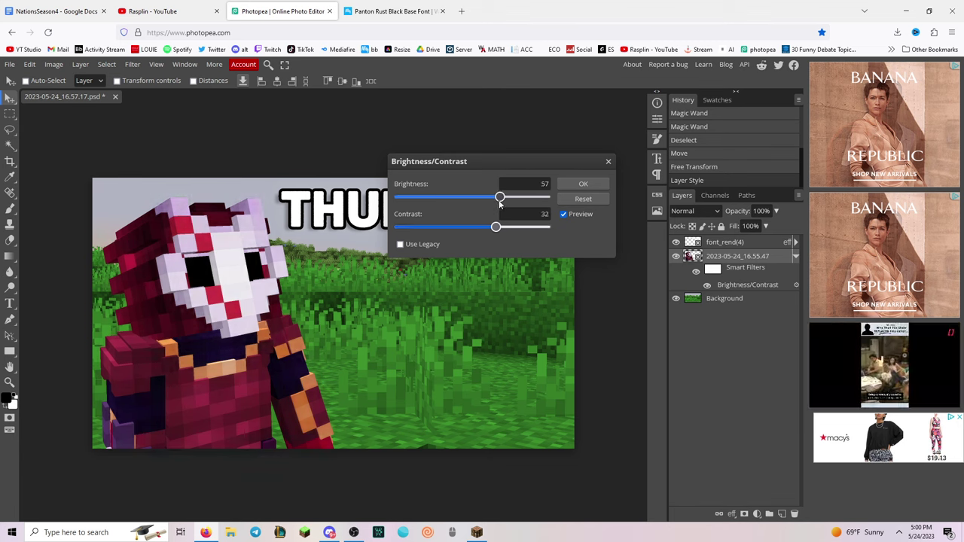
pyautogui.click(583, 184)
# Boost the player layer's vibrance to 53 and saturation to 24
pyautogui.click(53, 64)
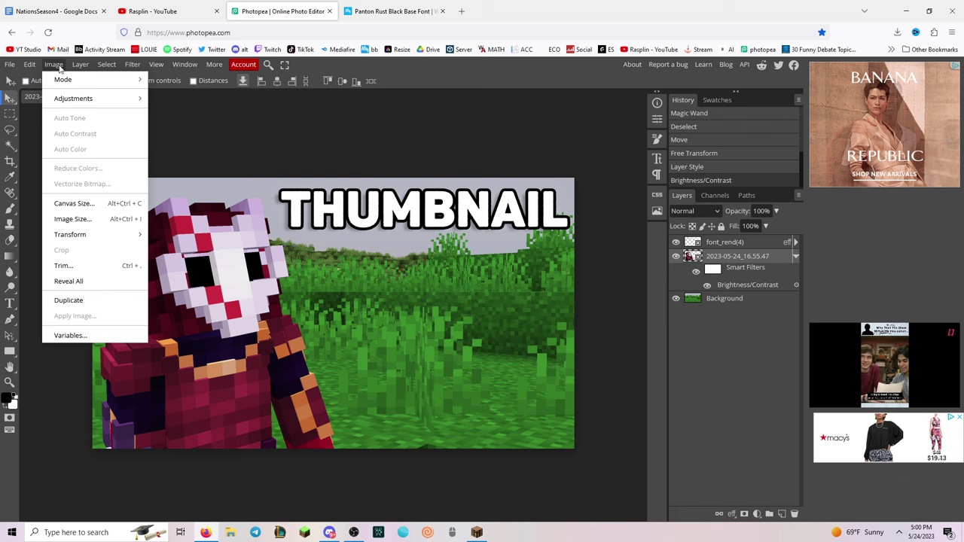
pyautogui.moveTo(100, 89)
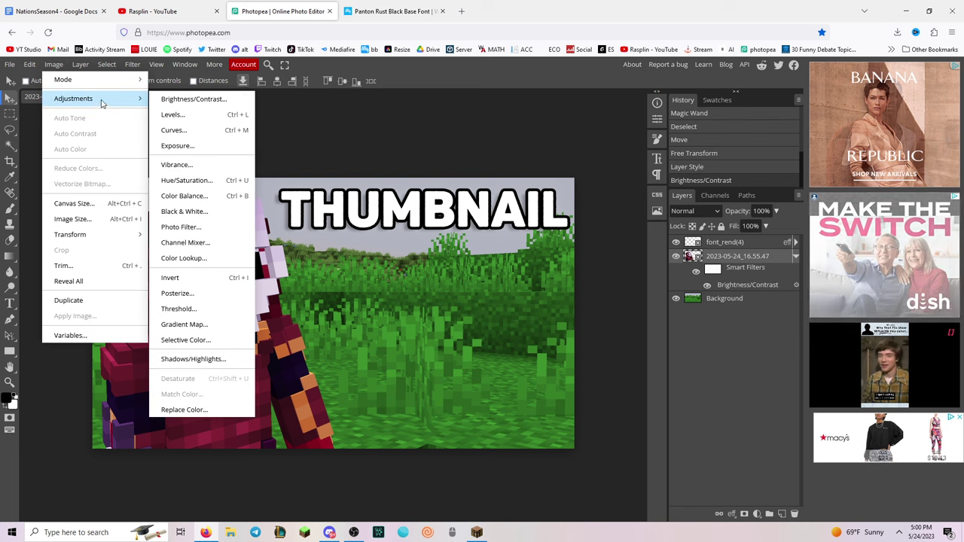
pyautogui.click(184, 165)
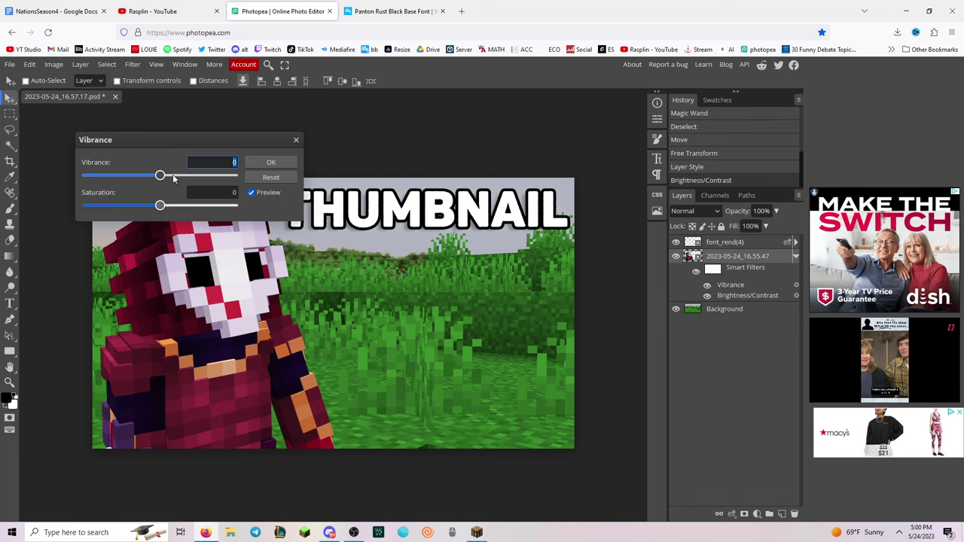
pyautogui.moveTo(154, 140); pyautogui.dragTo(391, 145)
pyautogui.moveTo(396, 210); pyautogui.dragTo(434, 179)
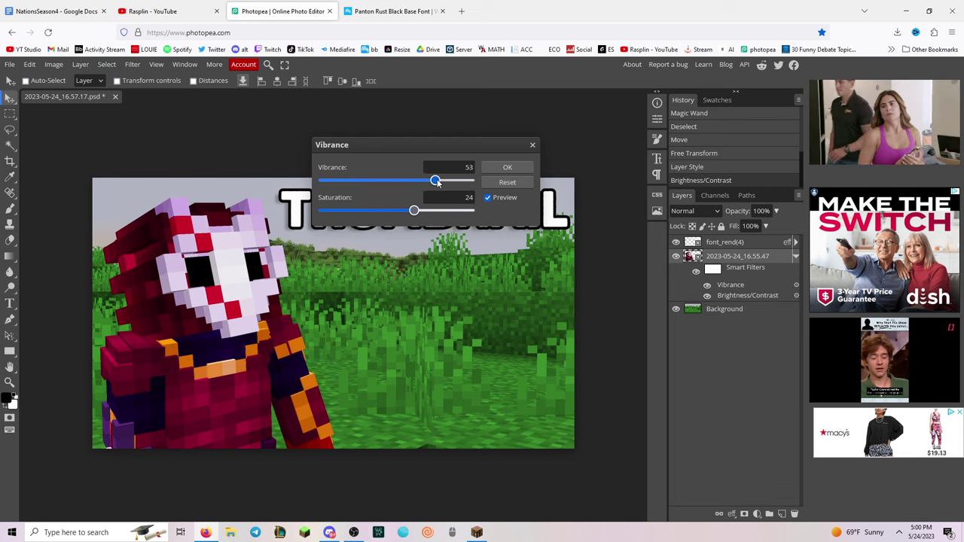
pyautogui.click(507, 166)
# Select the grass Background layer and raise its brightness to 35
pyautogui.click(730, 309)
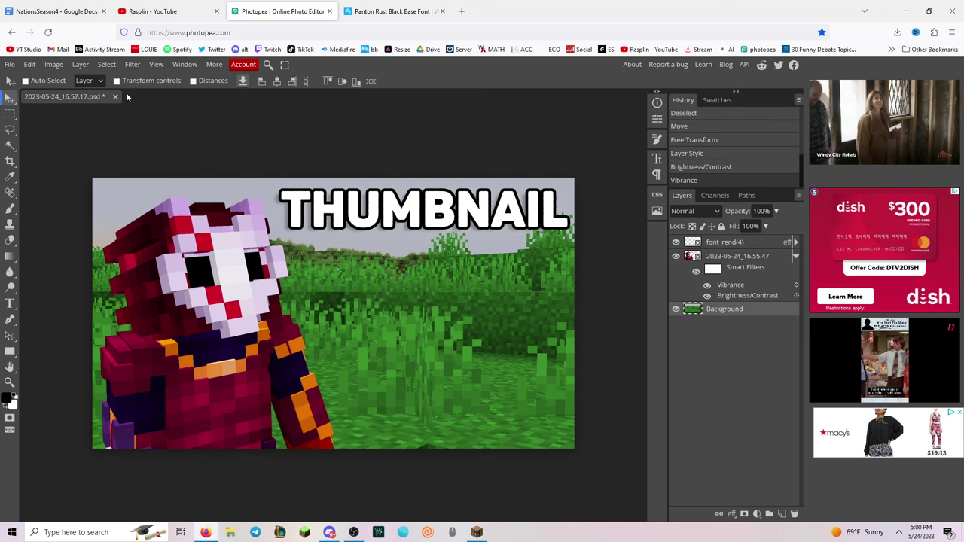
pyautogui.click(54, 65)
pyautogui.click(189, 103)
pyautogui.moveTo(471, 196); pyautogui.dragTo(490, 197)
pyautogui.click(583, 184)
# Apply a Vibrance adjustment to the grass background
pyautogui.click(54, 65)
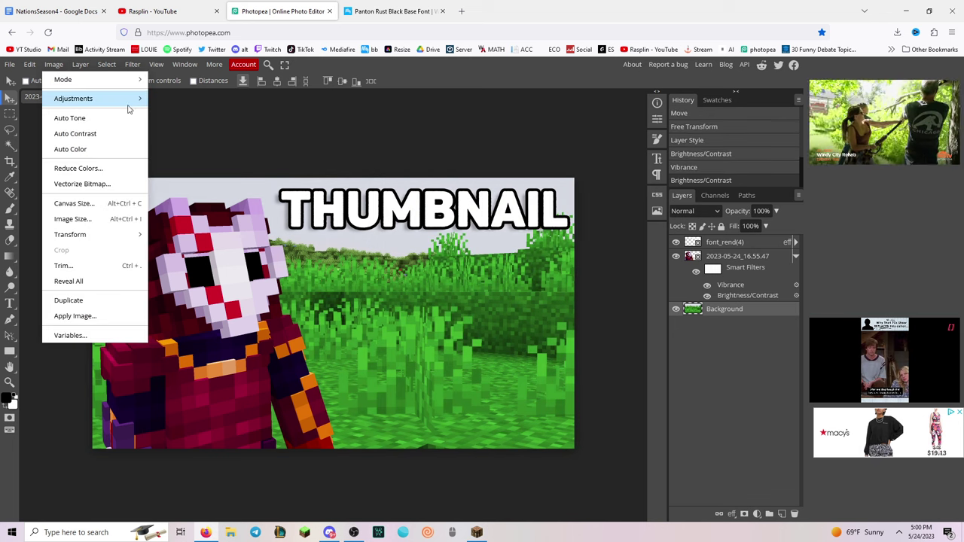
pyautogui.moveTo(129, 99)
pyautogui.click(176, 164)
pyautogui.moveTo(361, 145); pyautogui.dragTo(474, 145)
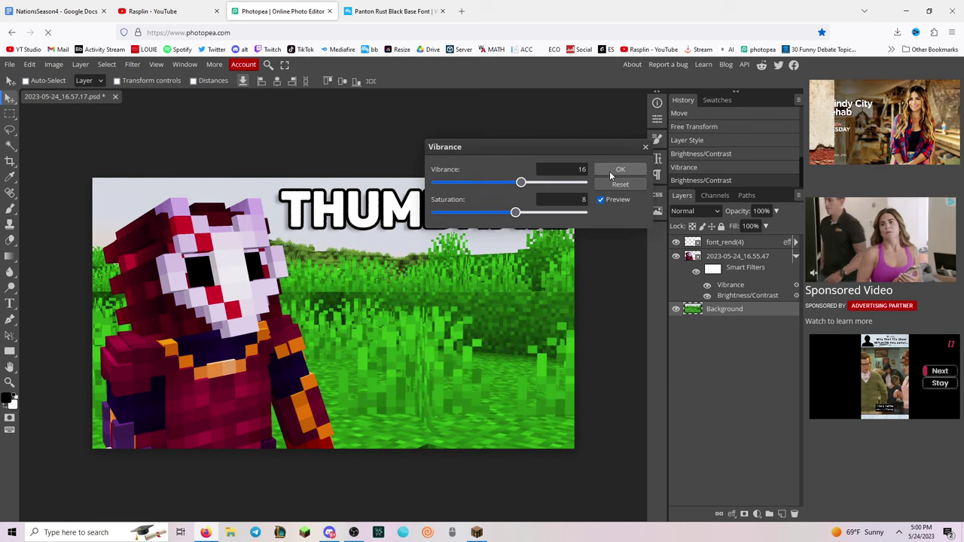
pyautogui.click(611, 166)
# Apply a 0.2 px Gaussian Blur to the background
pyautogui.click(133, 65)
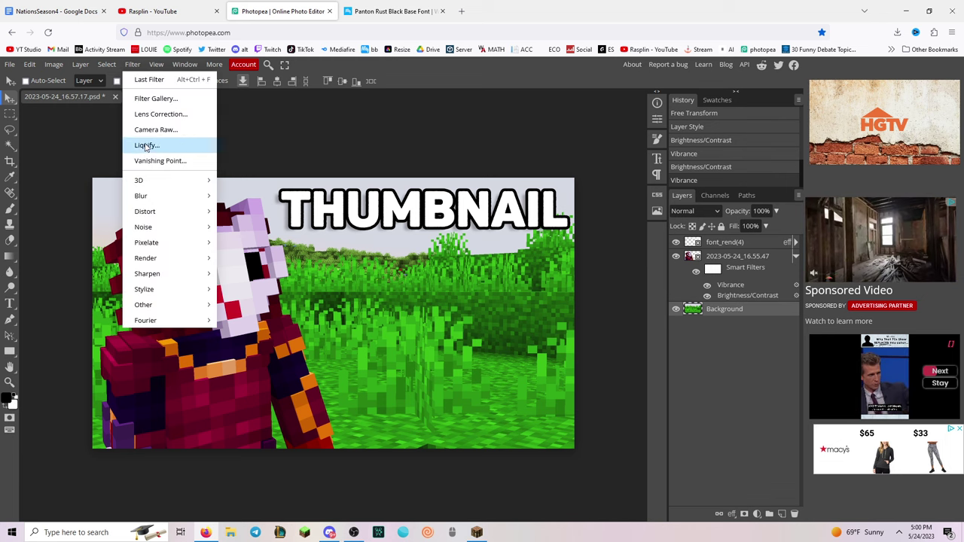
pyautogui.moveTo(140, 194)
pyautogui.click(254, 254)
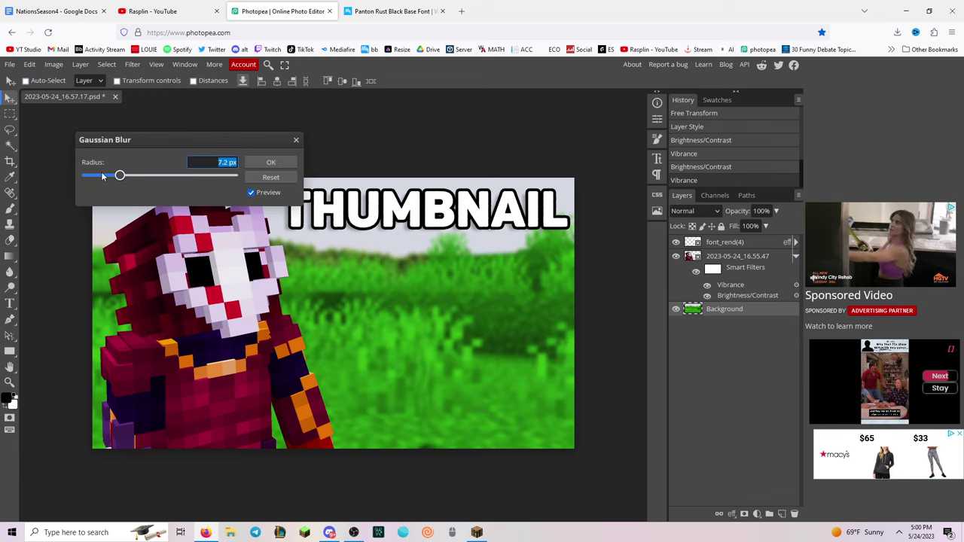
pyautogui.moveTo(120, 175); pyautogui.dragTo(94, 176)
pyautogui.click(268, 164)
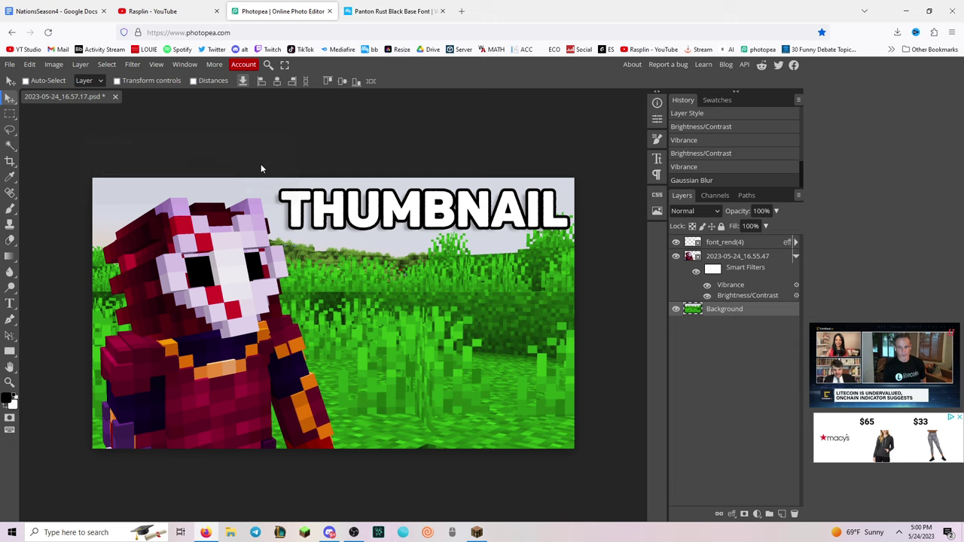
# Search Google Images for 'youtube logo png' and copy the red play-button logo result
pyautogui.click(461, 11)
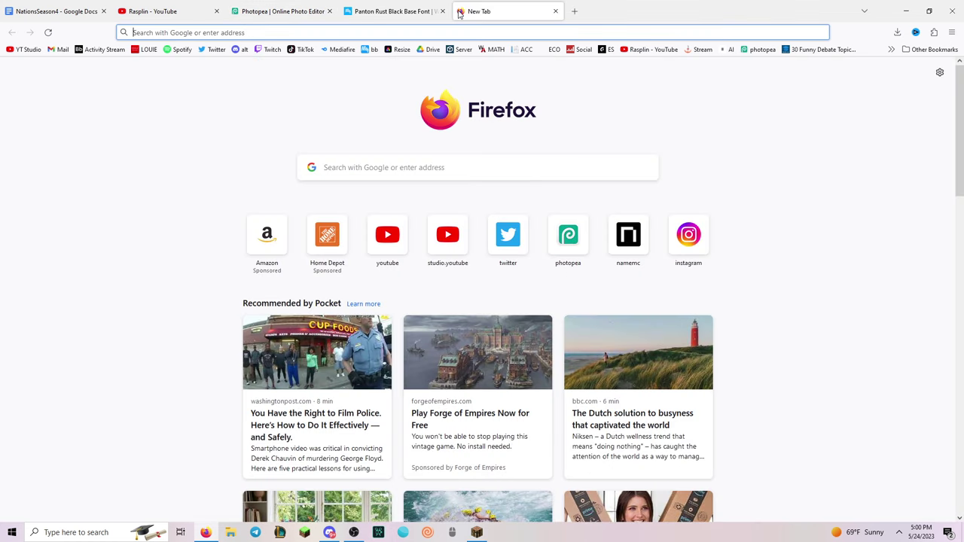
pyautogui.write('youtube ')
pyautogui.write('logo')
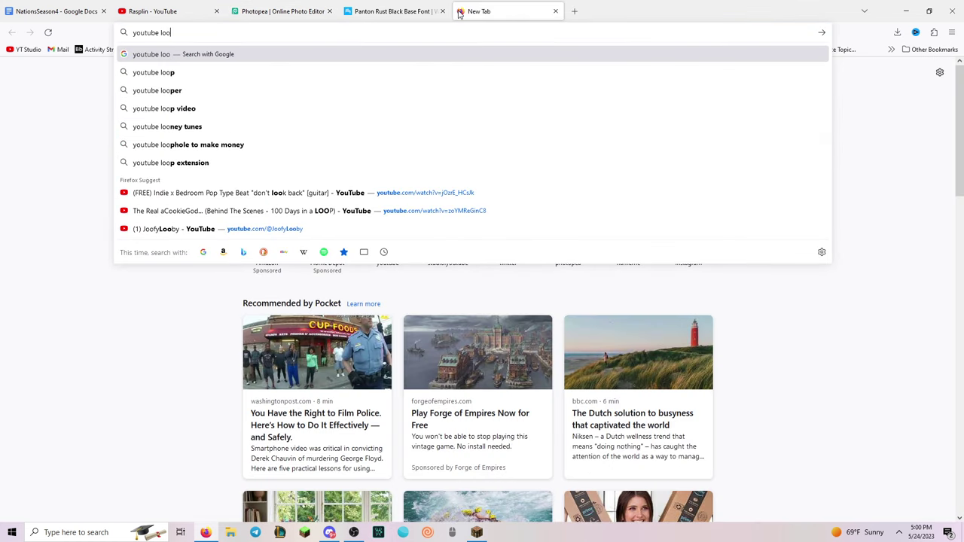
pyautogui.write(' png')
pyautogui.press('Return')
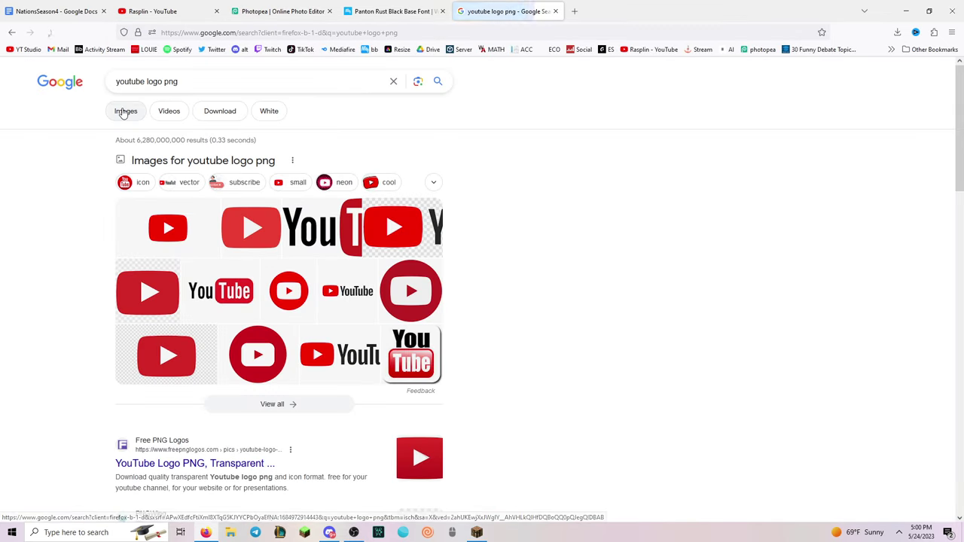
pyautogui.click(125, 111)
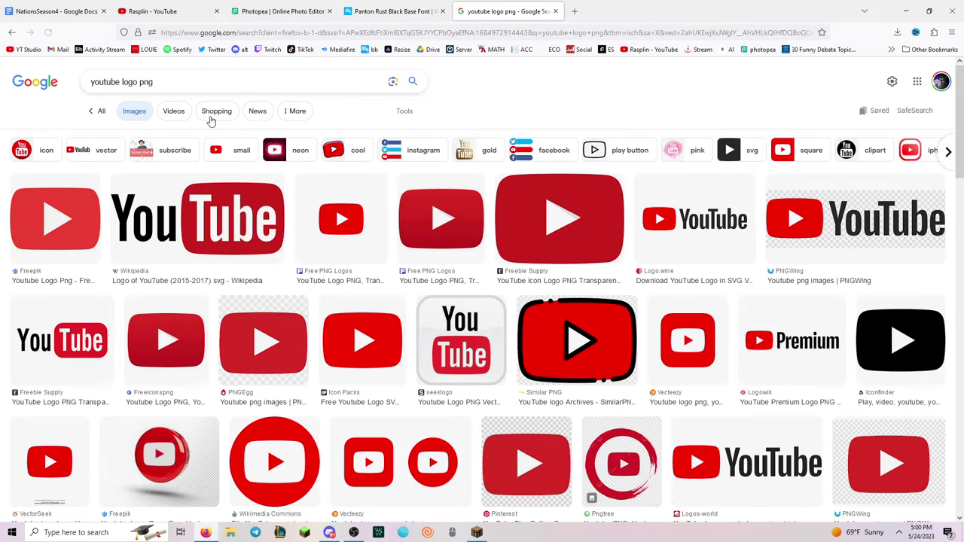
pyautogui.click(340, 233)
pyautogui.rightClick(675, 215)
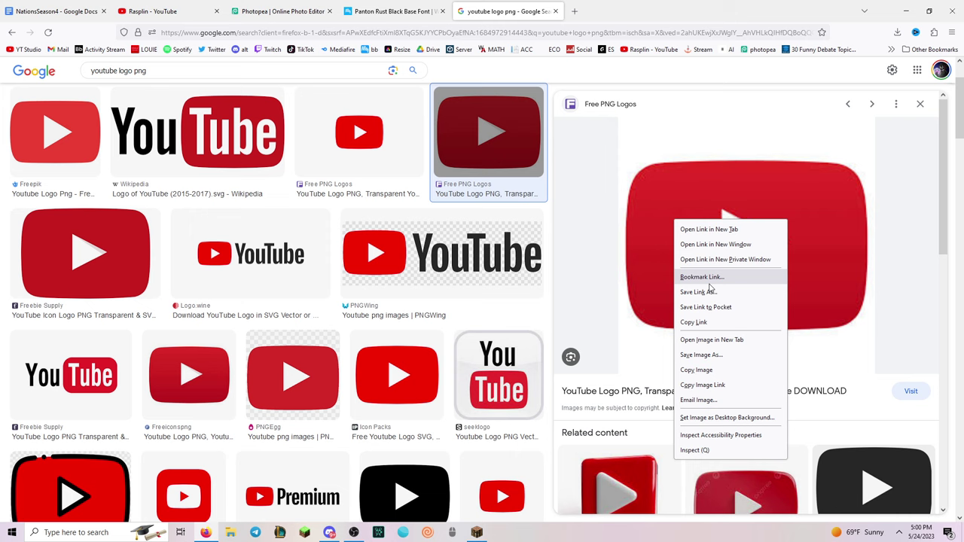
pyautogui.click(719, 366)
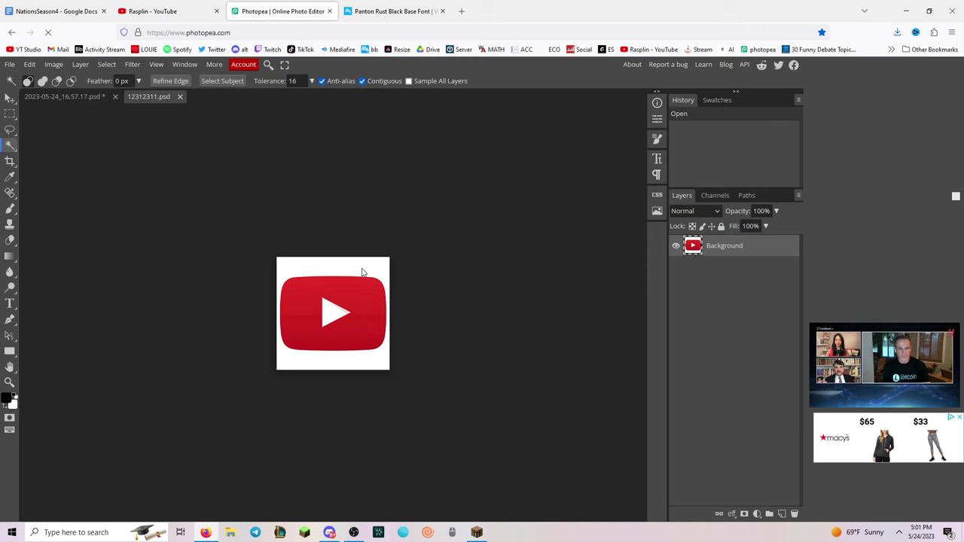
# Clear the logo's white background to transparency and export it as PNG
pyautogui.press('Delete')
pyautogui.hotkey('ctrl', 'd')
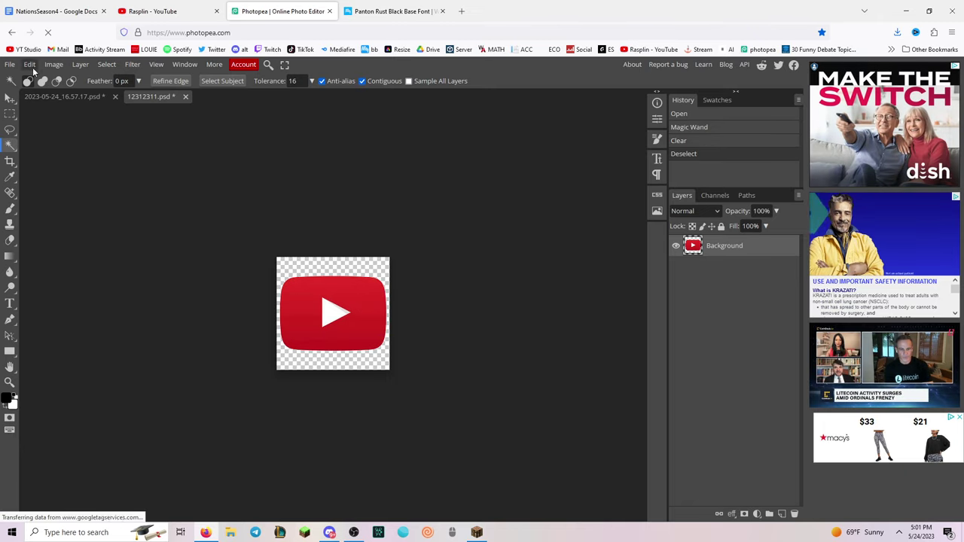
pyautogui.click(9, 64)
pyautogui.moveTo(51, 214)
pyautogui.click(101, 211)
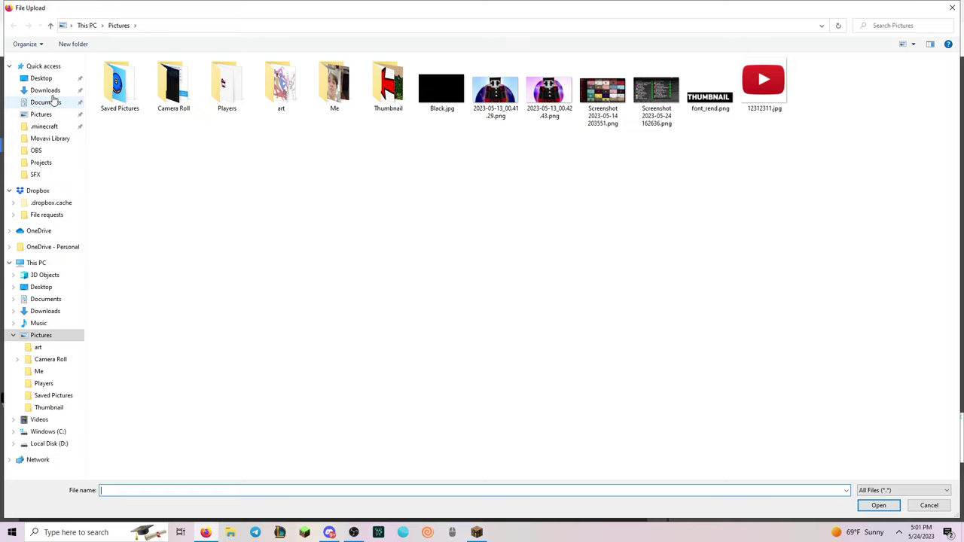
# Place the YouTube logo into the grass thumbnail, enlarge it past 347%, and commit
pyautogui.click(46, 90)
pyautogui.doubleClick(140, 87)
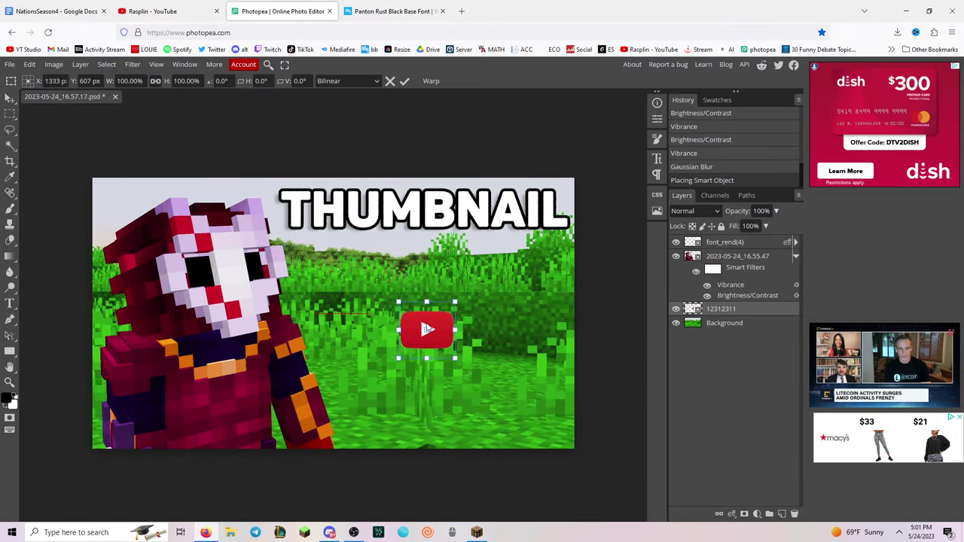
pyautogui.moveTo(398, 302); pyautogui.dragTo(333, 225)
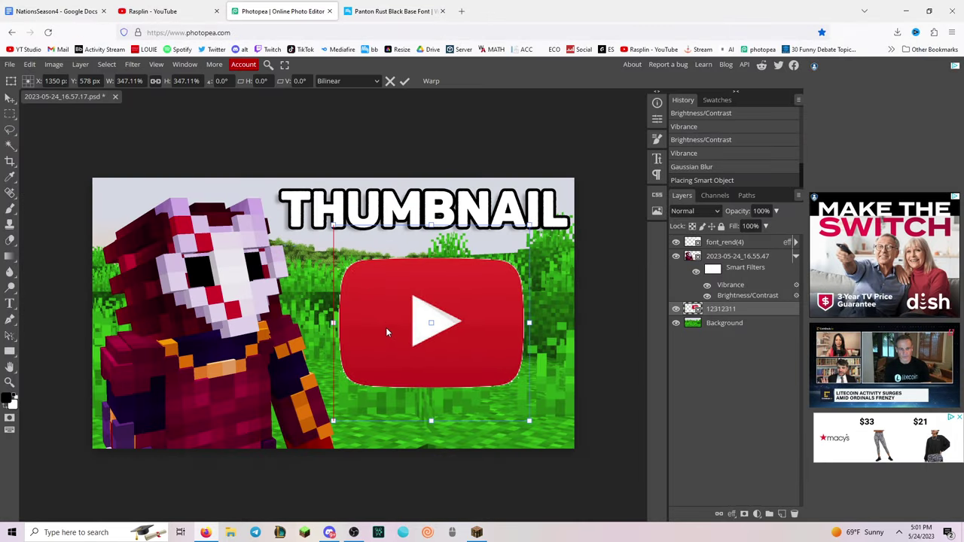
pyautogui.moveTo(387, 332); pyautogui.dragTo(396, 342)
pyautogui.moveTo(343, 235); pyautogui.dragTo(312, 205)
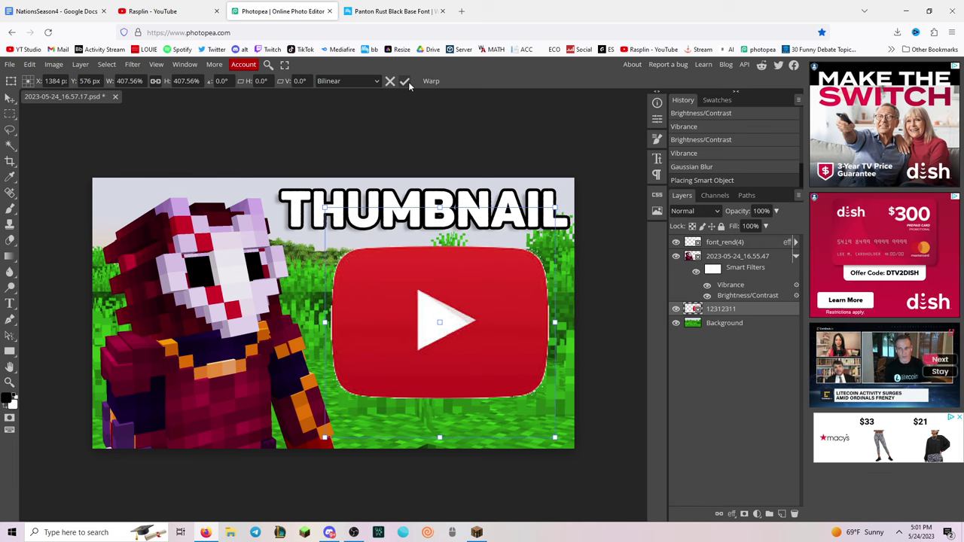
pyautogui.click(404, 80)
pyautogui.click(80, 64)
# Give the logo bevel and emboss, drop shadow, and a 190 px, 100% outer glow, without stroke
pyautogui.moveTo(156, 145)
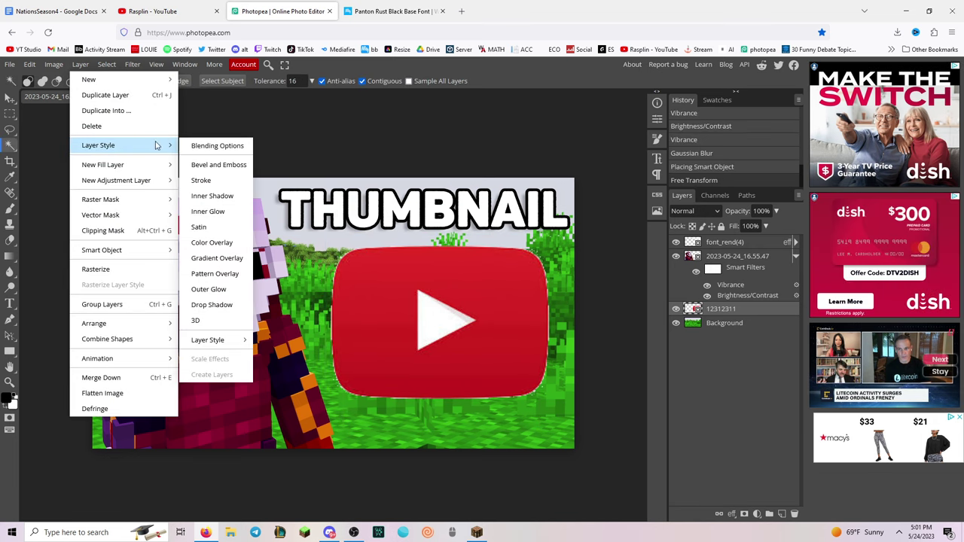
pyautogui.click(200, 182)
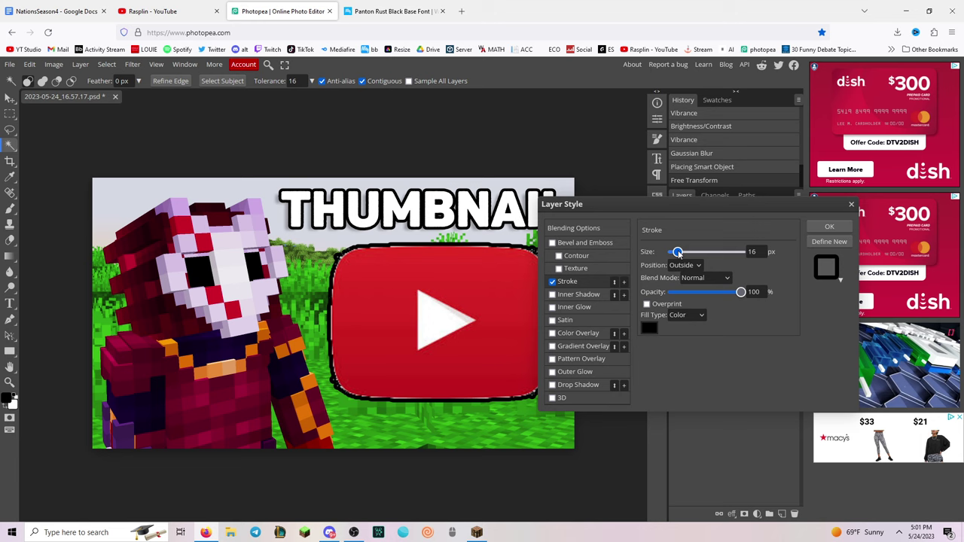
pyautogui.moveTo(676, 253); pyautogui.dragTo(674, 253)
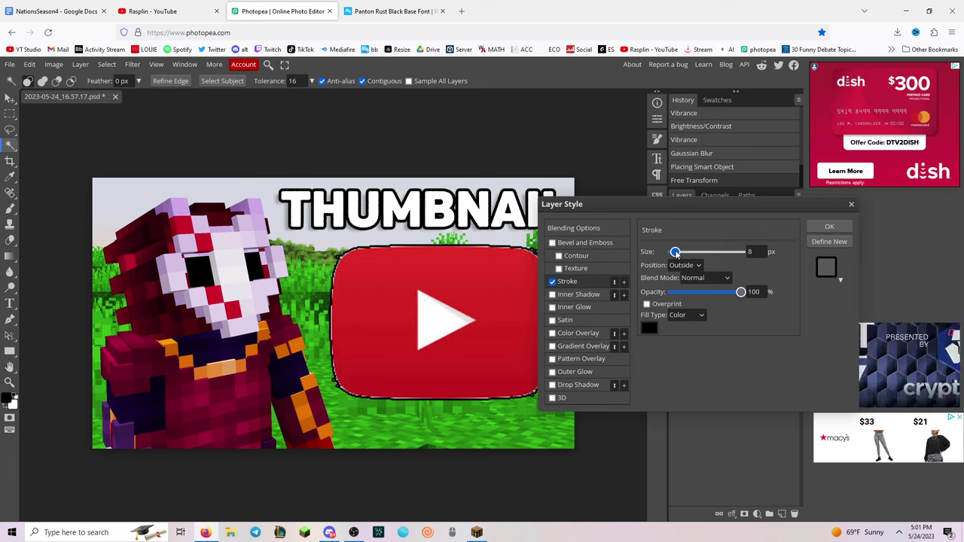
pyautogui.click(552, 243)
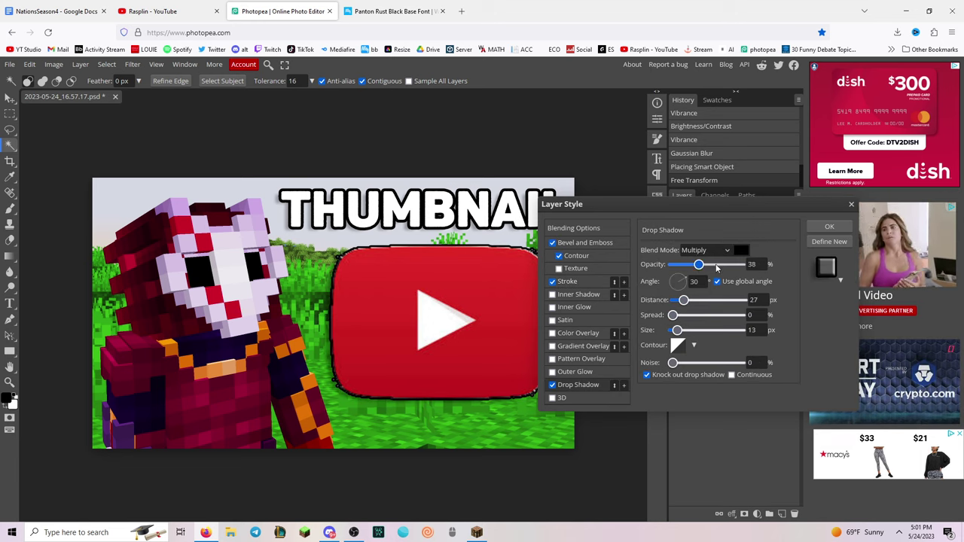
pyautogui.click(553, 372)
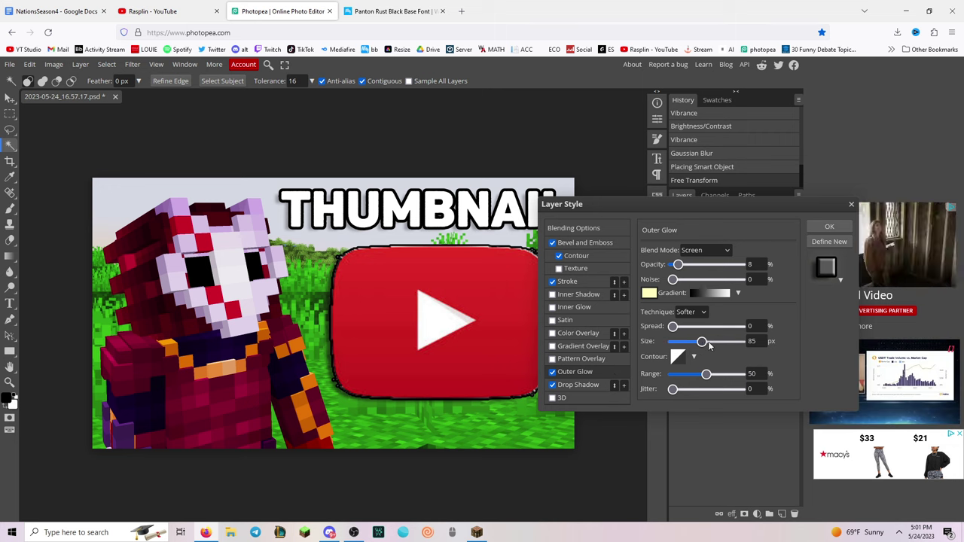
pyautogui.moveTo(703, 342); pyautogui.dragTo(737, 341)
pyautogui.moveTo(678, 264); pyautogui.dragTo(741, 264)
pyautogui.click(552, 281)
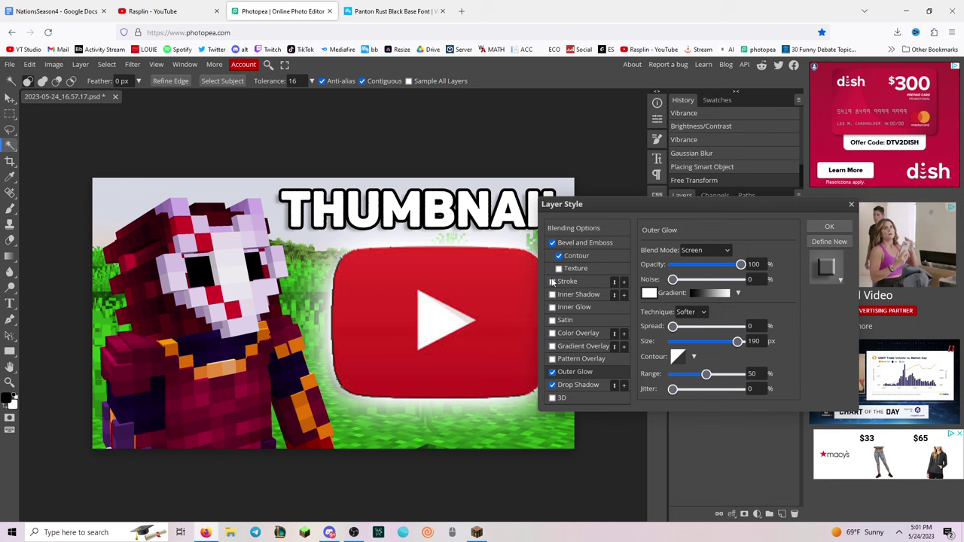
pyautogui.click(829, 226)
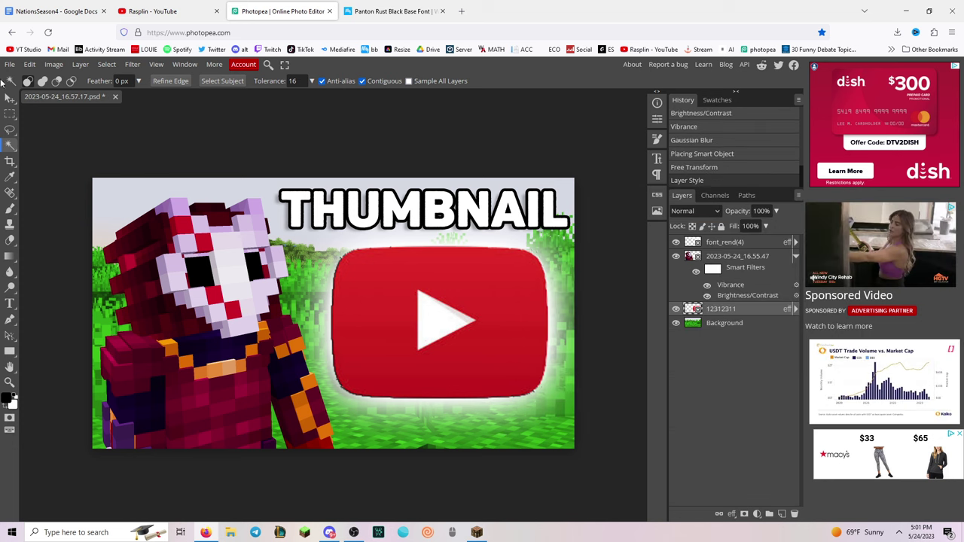
# Save the composite through Export as PNG, keeping the 1920×1080 size
pyautogui.click(10, 64)
pyautogui.moveTo(62, 219)
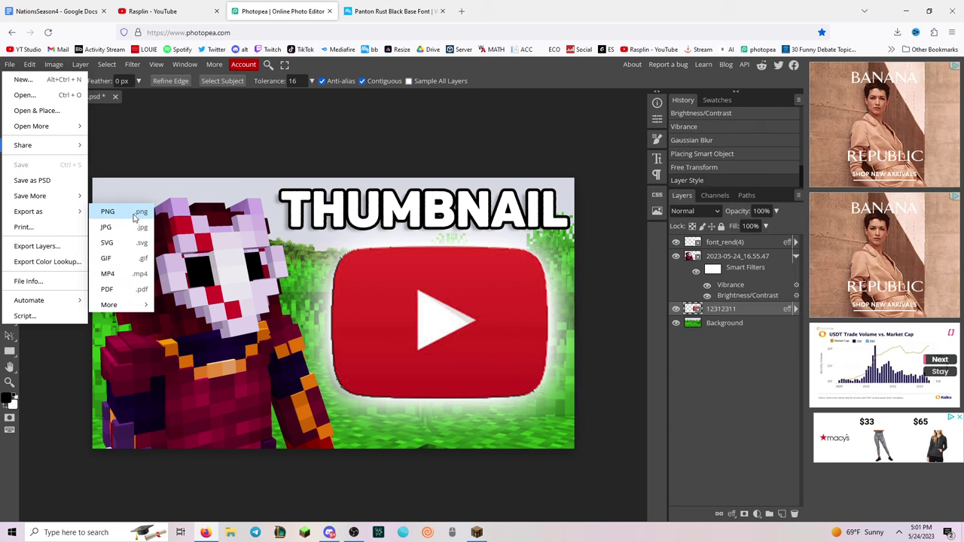
pyautogui.click(135, 214)
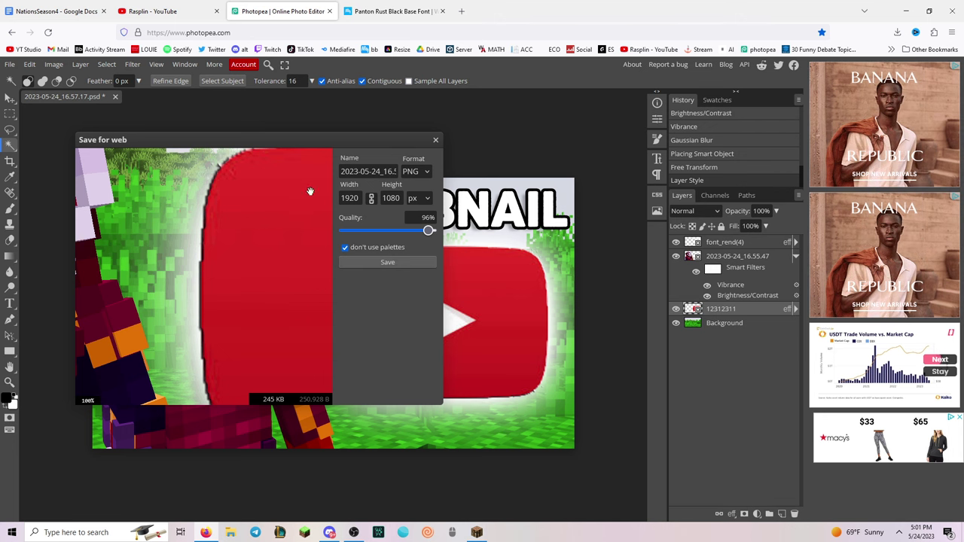
pyautogui.click(385, 262)
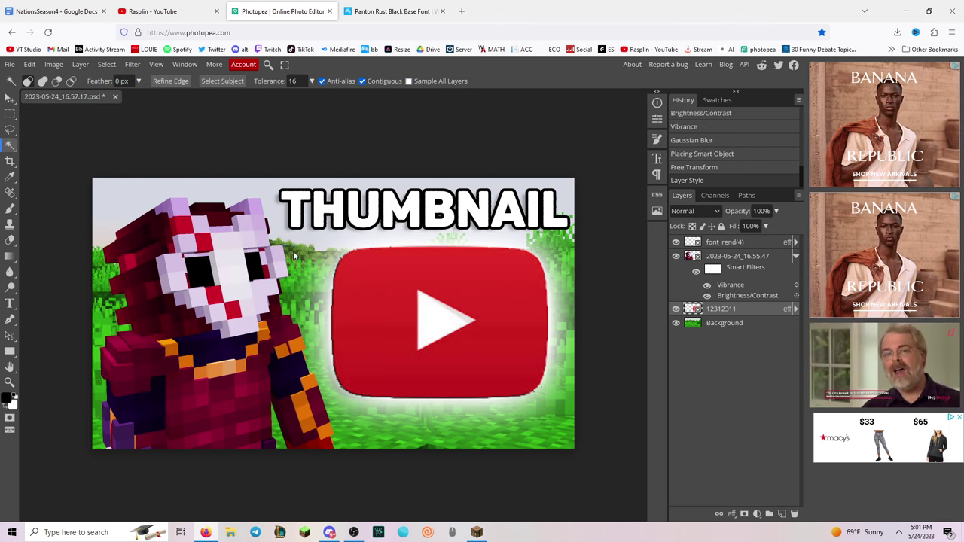